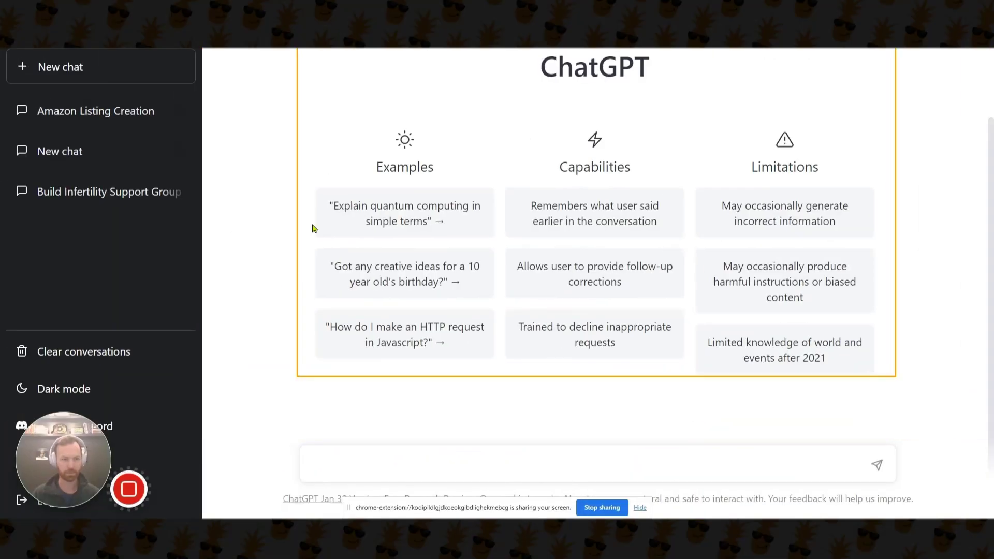
Send ChatGPT the 150–200 character Amazon title prompt with the Mediviz eyelid wipes URL
key(alt+Tab)
key(alt+Tab)
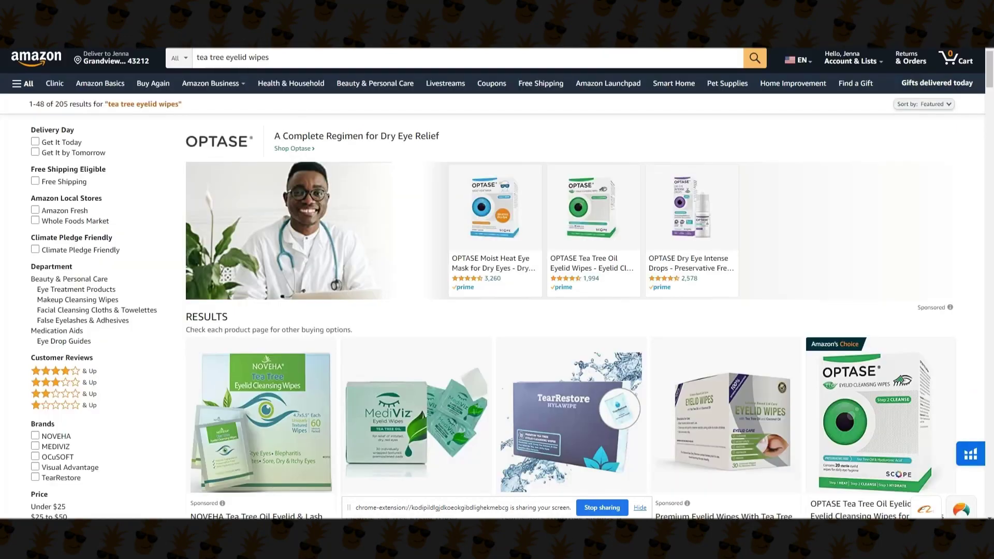
key(alt+Tab)
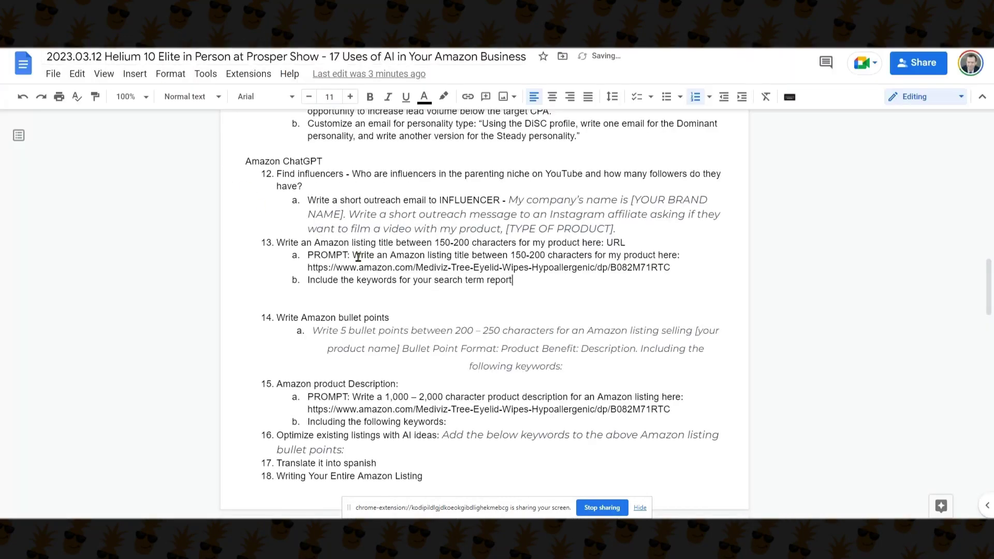
drag(353, 255, 643, 266)
key(ctrl+c)
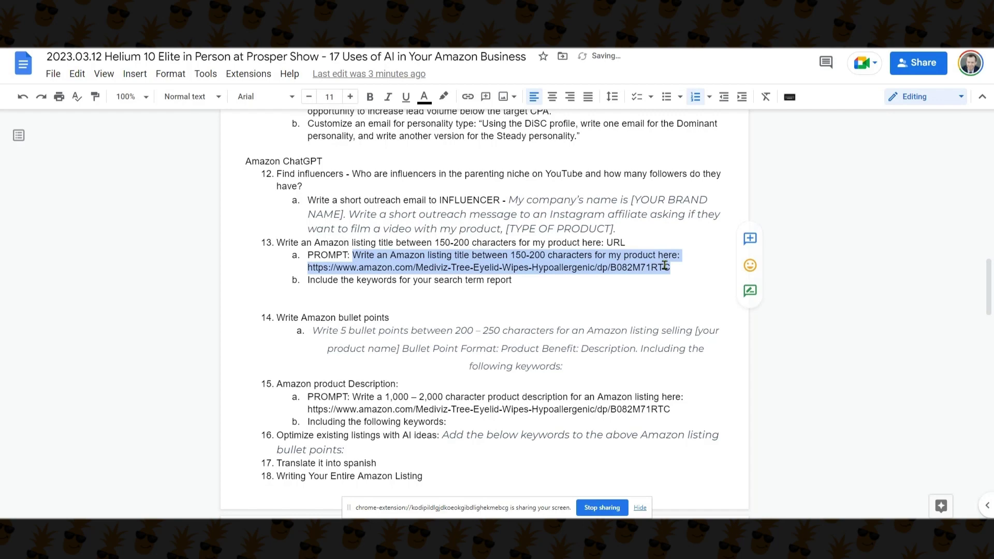
key(alt+Tab)
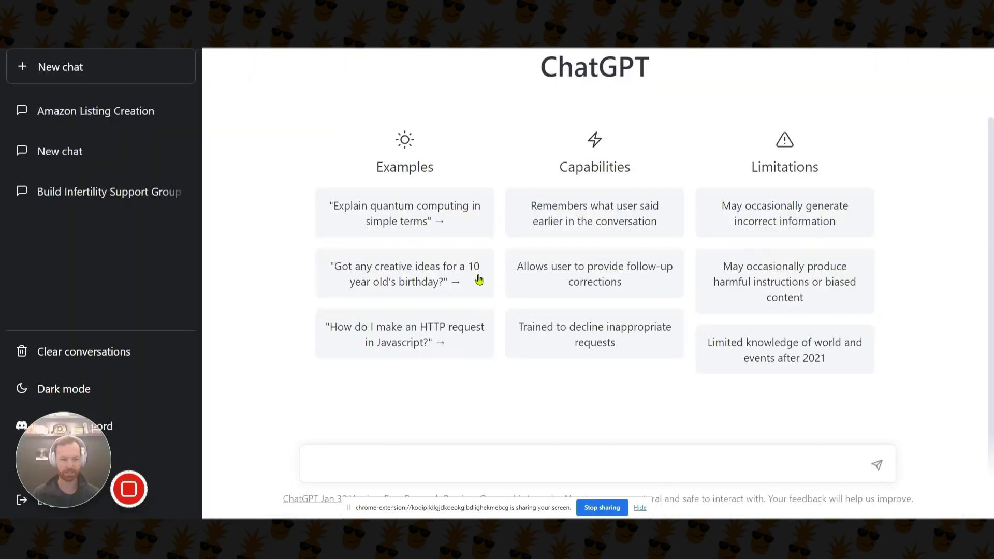
click(421, 469)
key(ctrl+v)
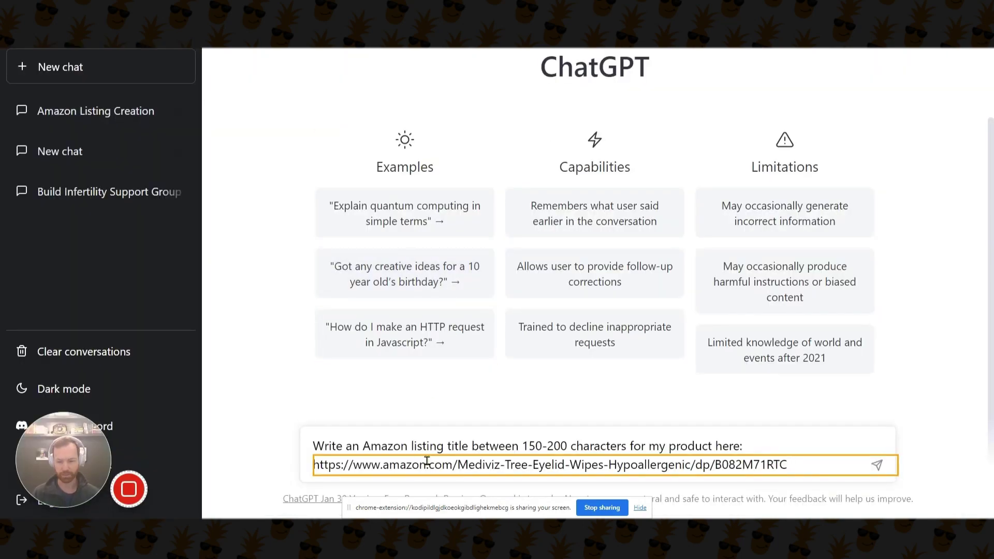
key(Return)
Draft a follow-up asking for 5 title variations including these keywords
click(595, 337)
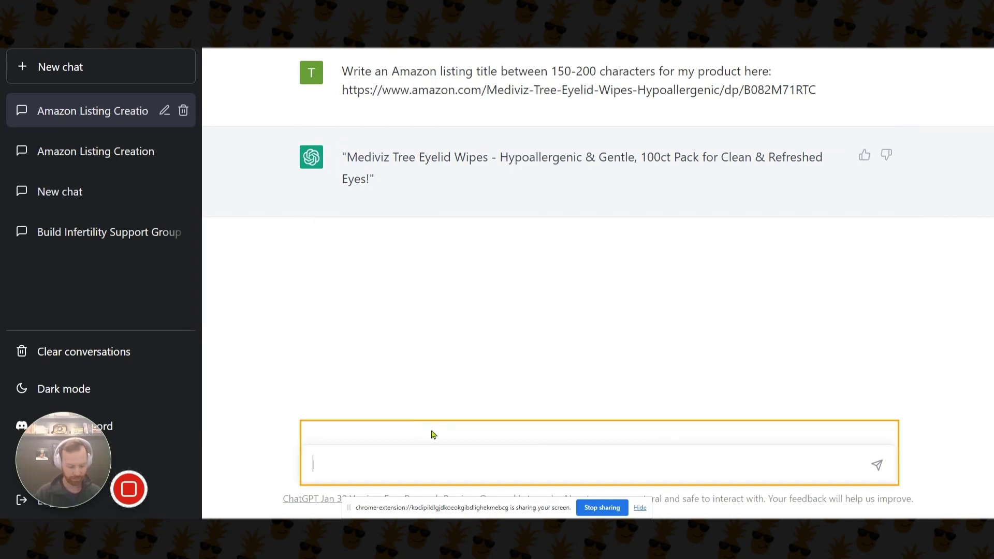
text(ive me 5 )
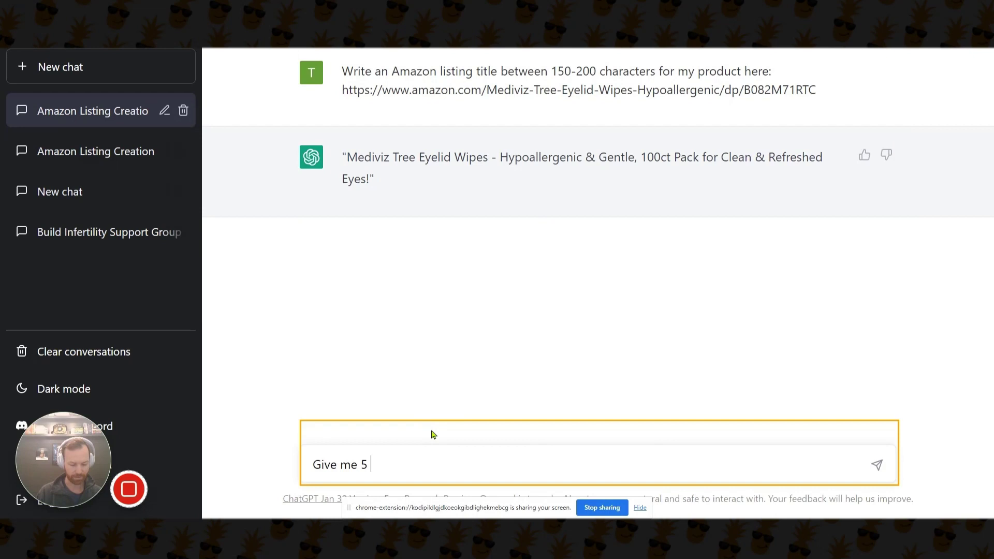
text(variations of this )
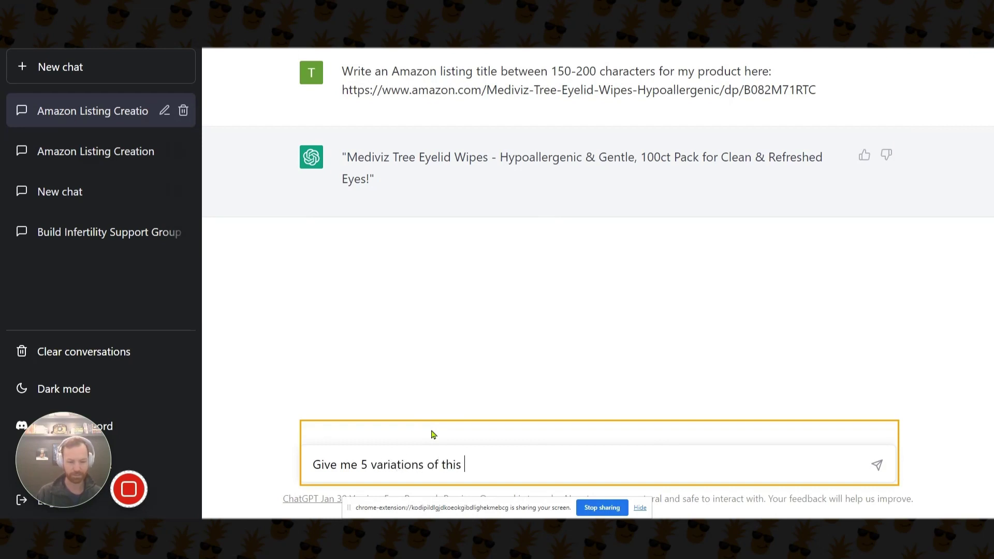
text(title including )
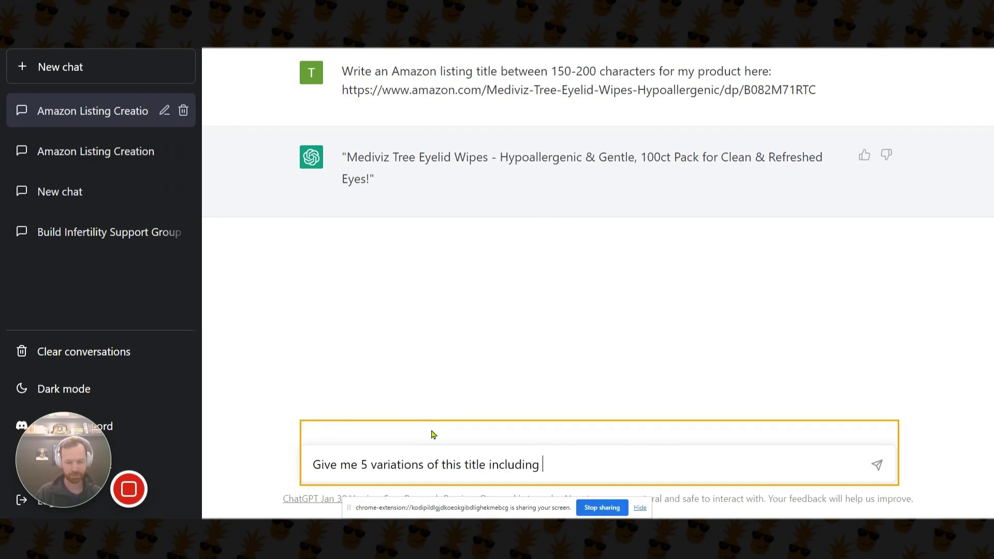
text(these keywords:)
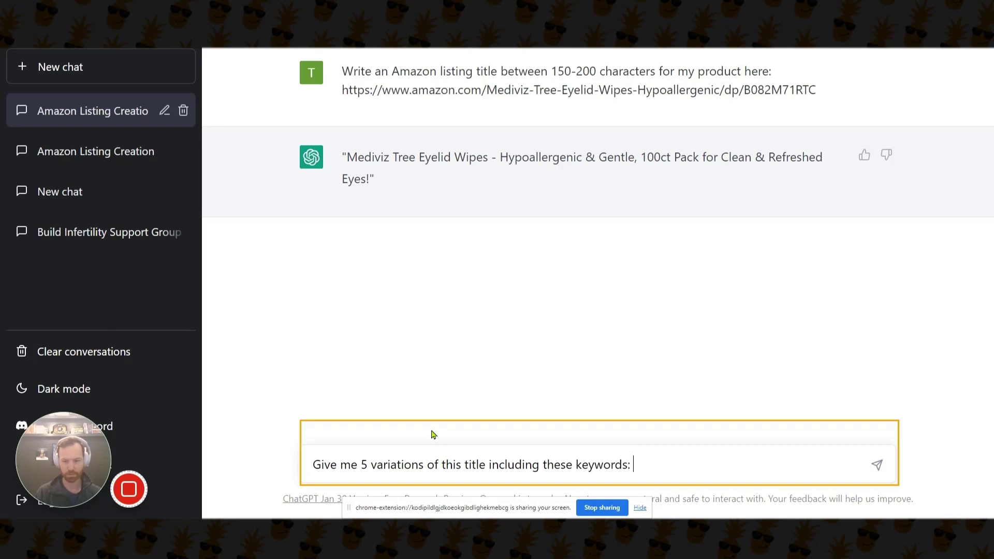
key(alt+Tab)
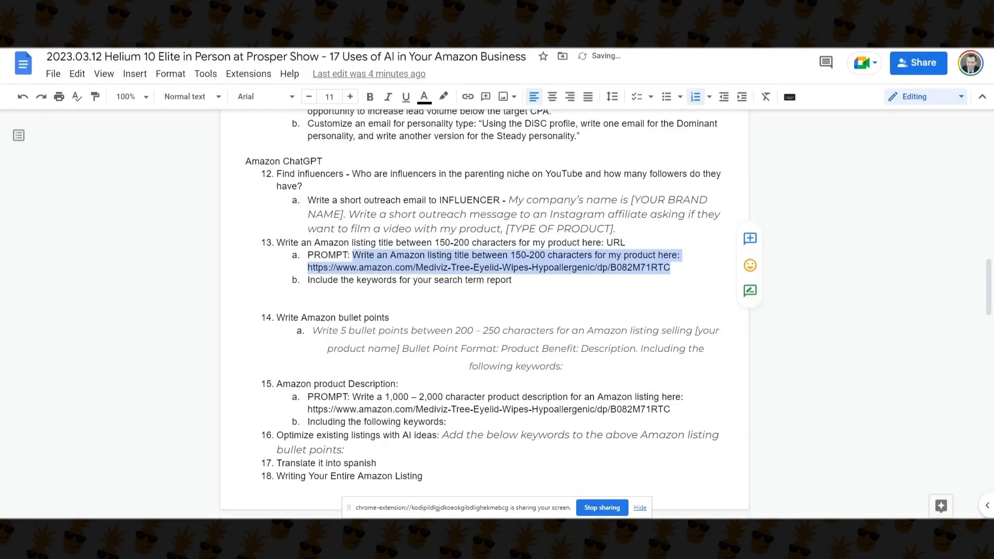
Select the first nine column F search terms, e.g. mediviz eyelid wipes, stye eye treatment
key(alt+Tab)
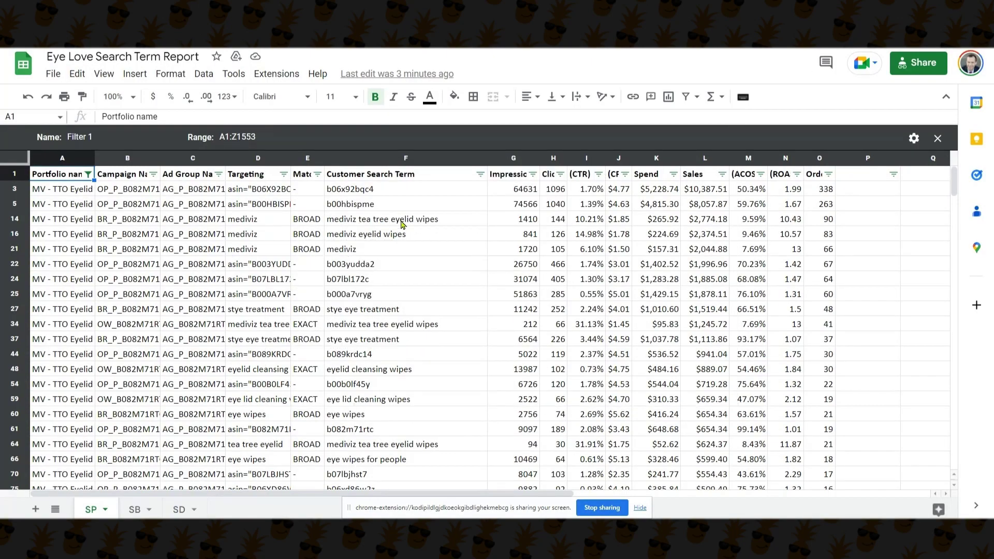
click(403, 220)
ctrl+click(402, 235)
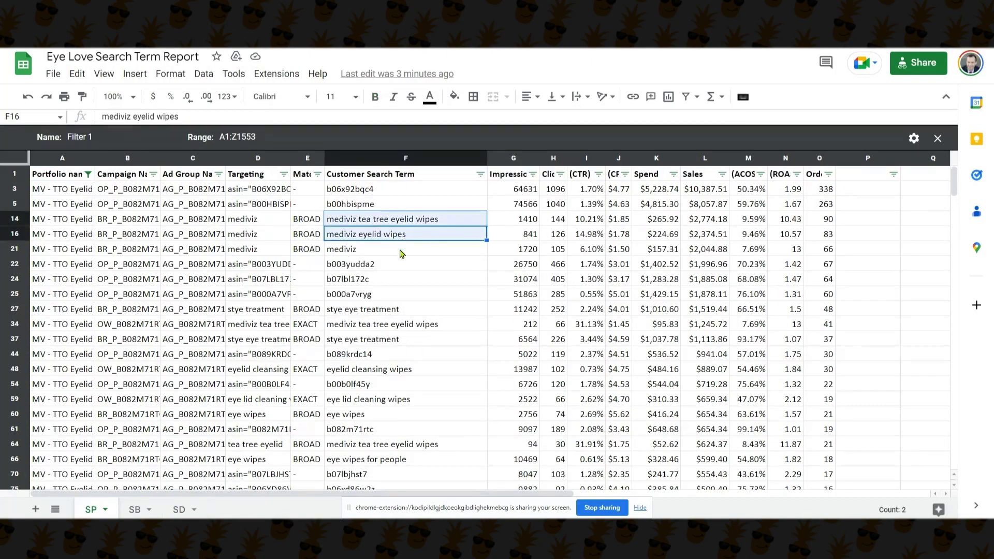
ctrl+click(401, 310)
ctrl+click(399, 328)
ctrl+click(395, 341)
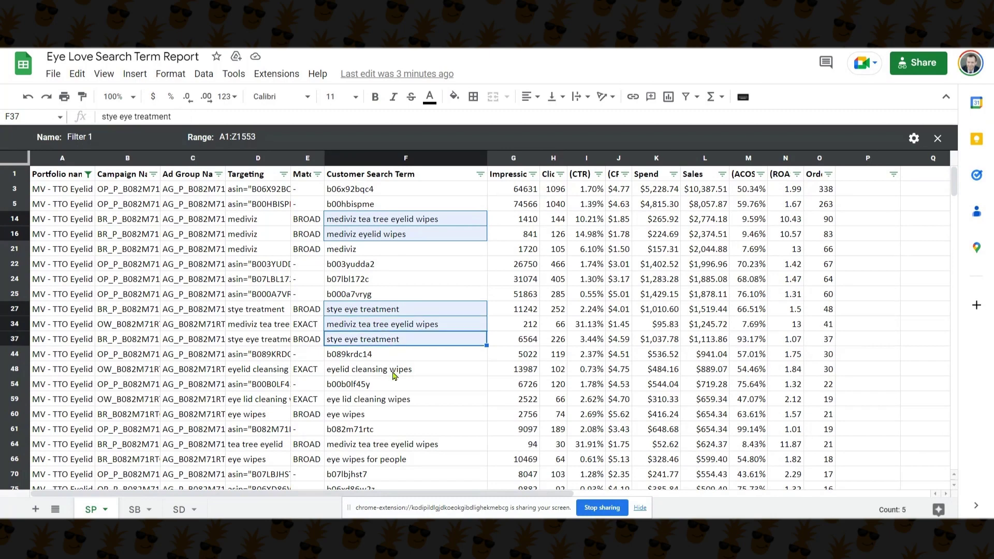
ctrl+click(393, 372)
ctrl+click(380, 397)
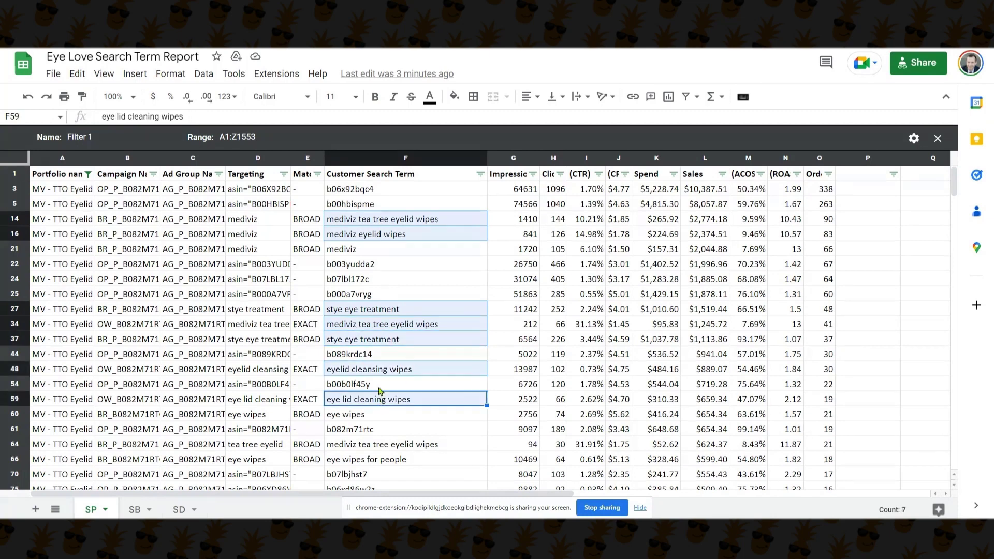
ctrl+click(379, 448)
ctrl+click(376, 461)
Add the tea tree, cliradex and optase eyelid wipe terms, then copy all 17 selected terms
scroll(471, 356, down, 4)
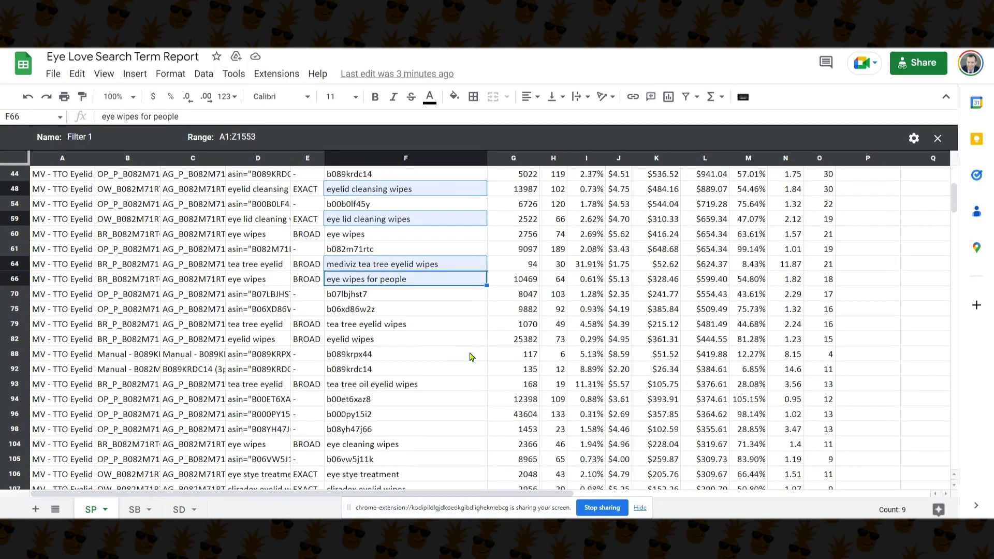
ctrl+click(436, 325)
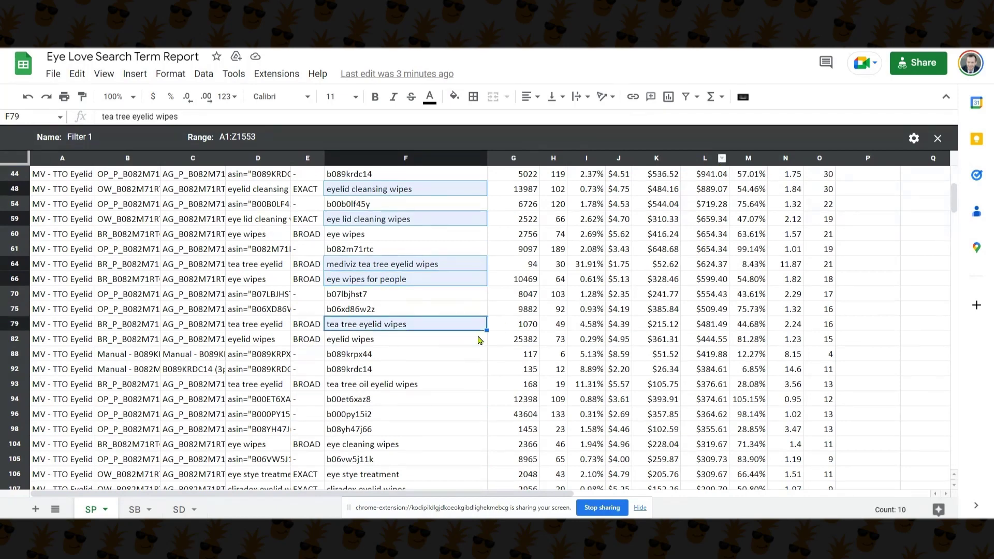
ctrl+click(410, 383)
ctrl+click(380, 449)
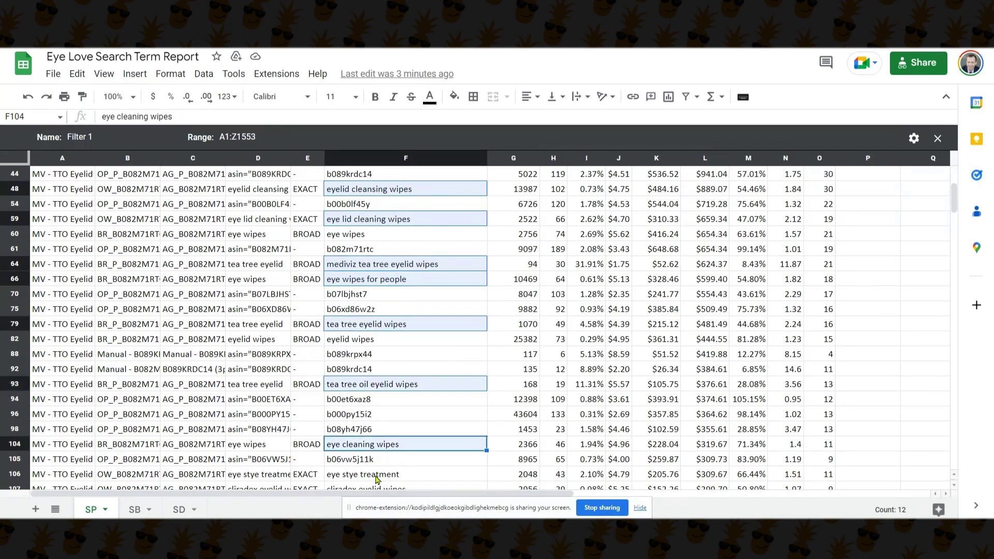
ctrl+click(378, 474)
scroll(414, 402, down, 3)
ctrl+click(399, 417)
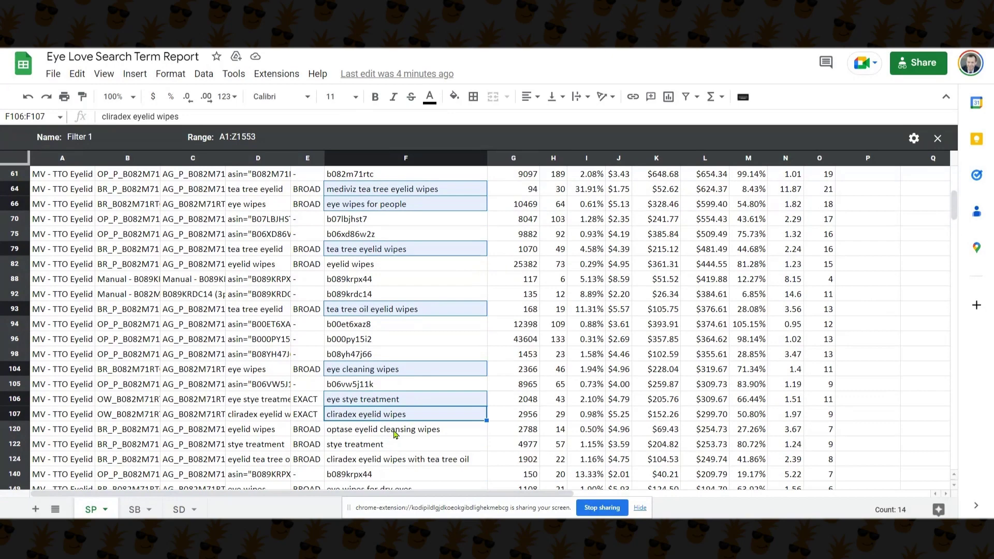
ctrl+click(394, 432)
ctrl+click(388, 443)
ctrl+click(383, 461)
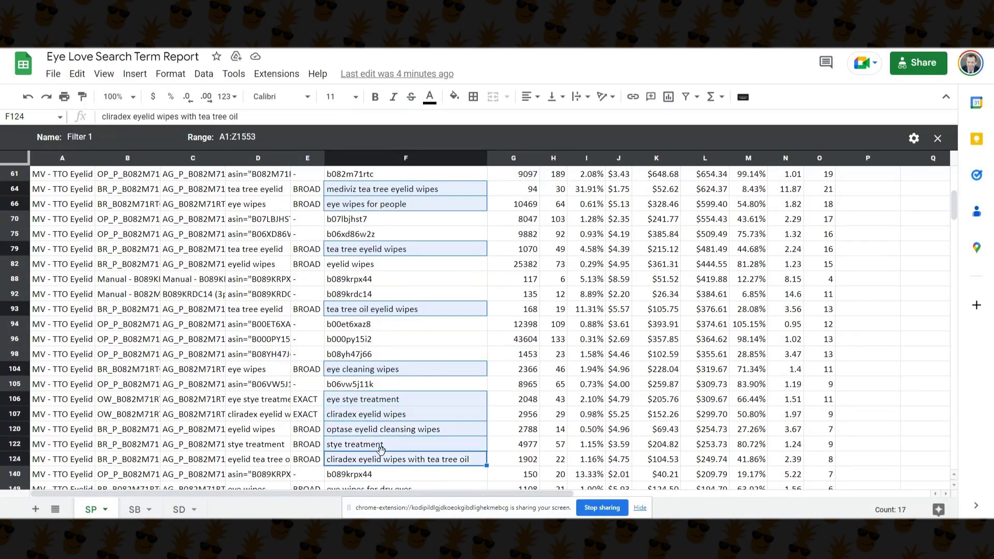
key(ctrl+c)
Paste the 17 search terms after the title-variation request and send it to ChatGPT
key(alt+Tab)
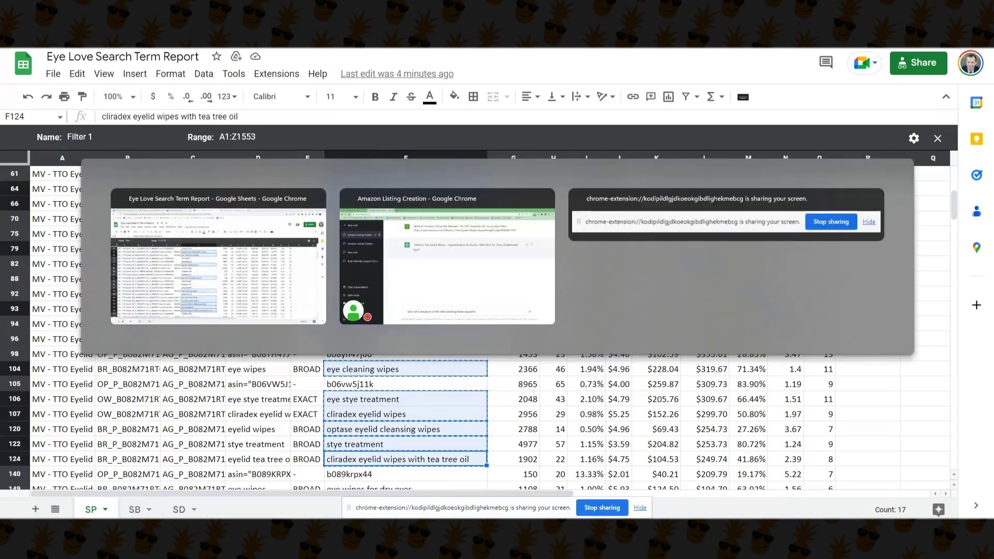
key(ctrl+v)
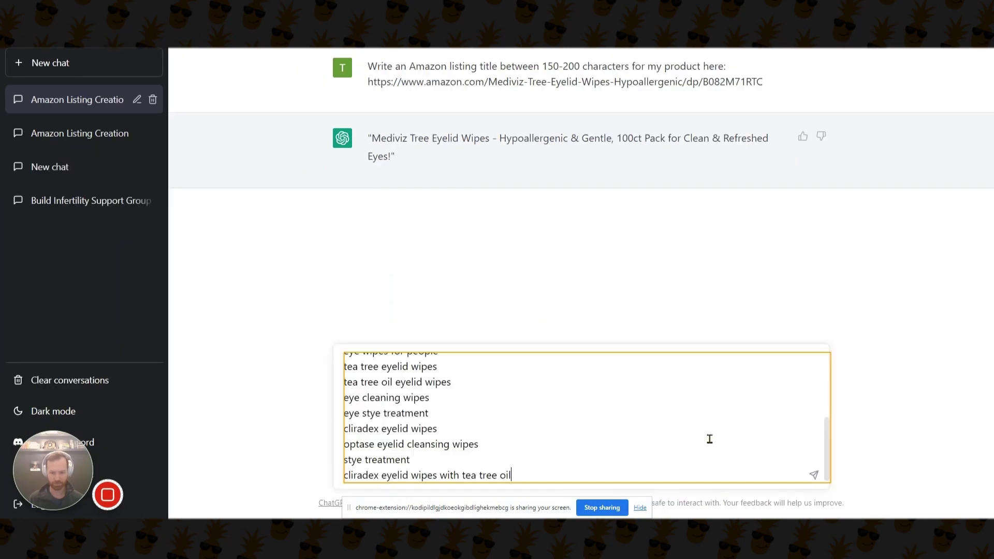
key(Return)
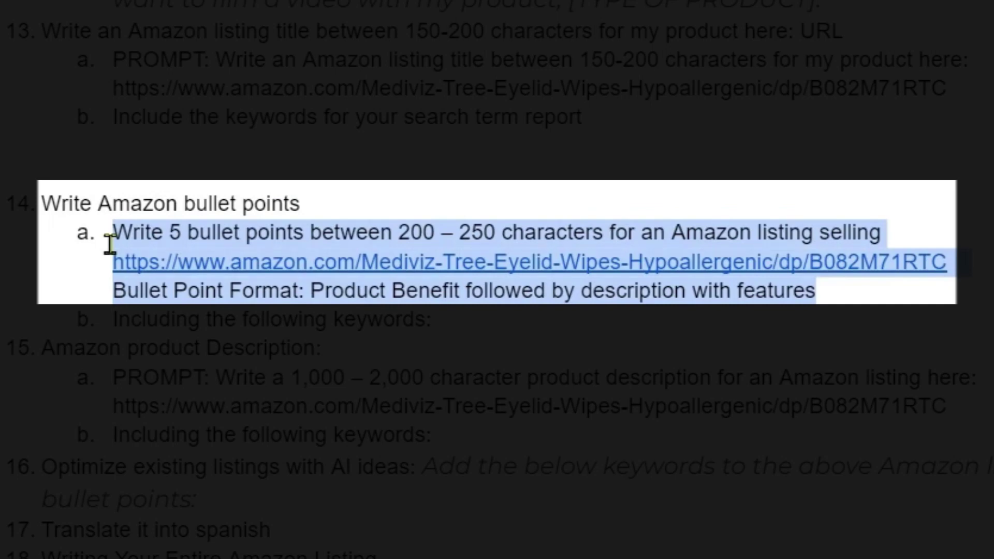
Change 'an' to 'this' in the bullet-point prompt and select the full three-line prompt
double_click(654, 235)
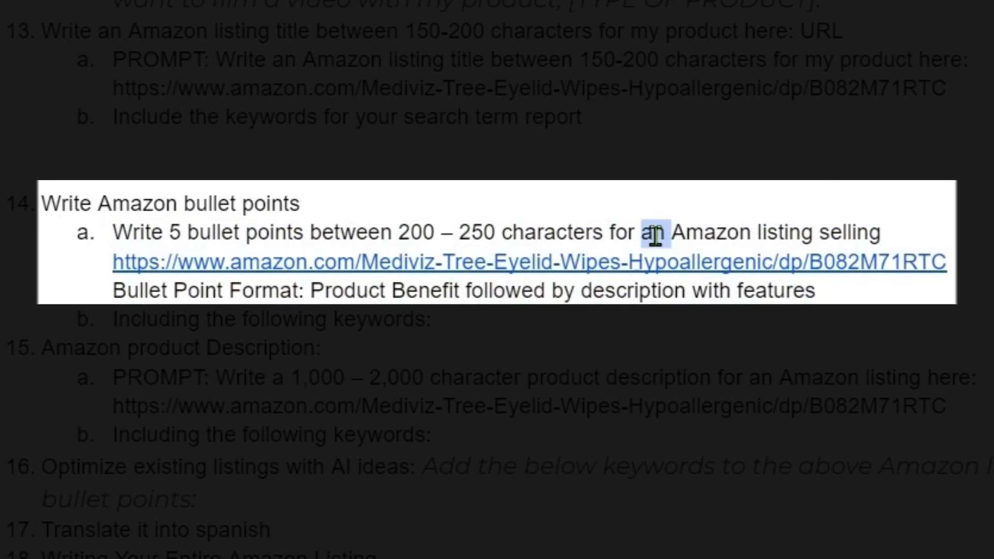
text(this)
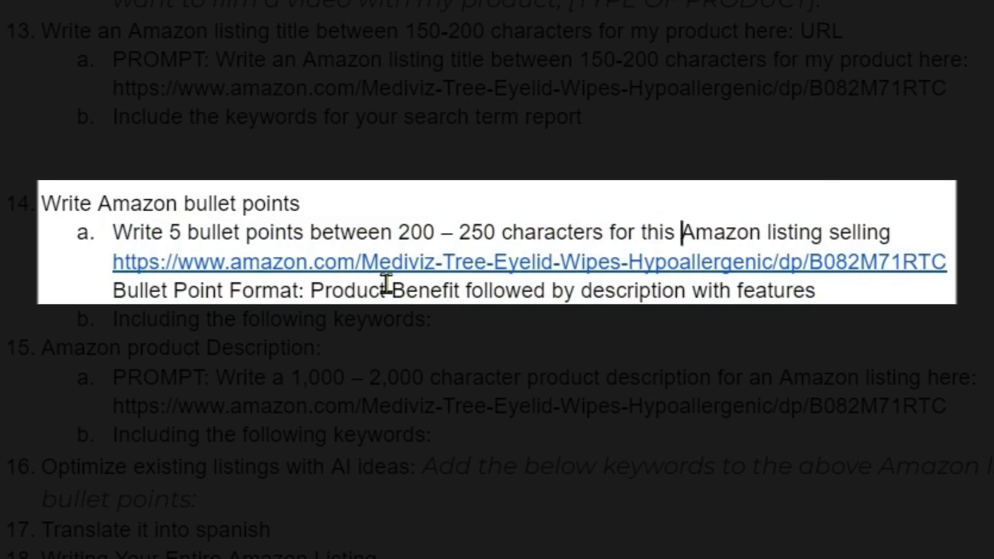
drag(859, 291, 62, 226)
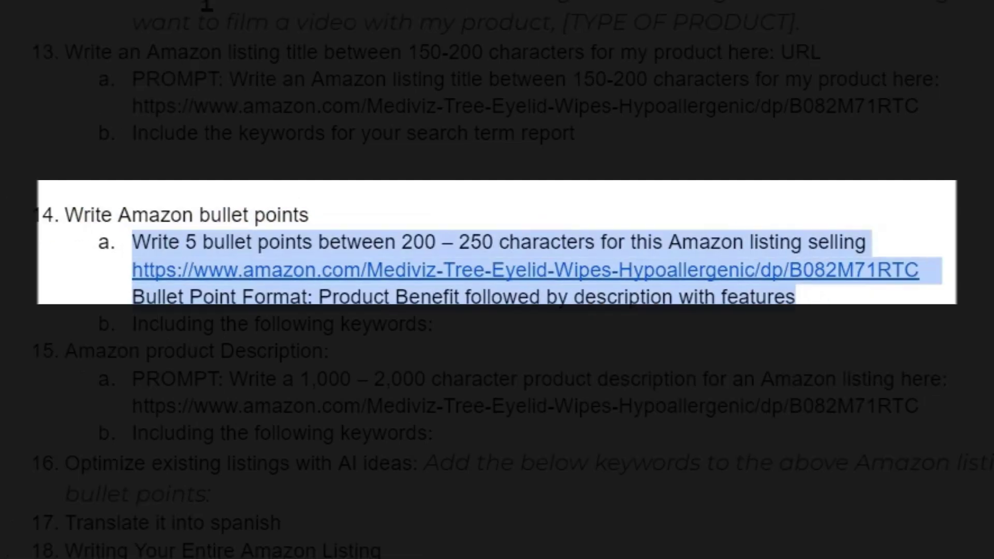
key(alt+Tab)
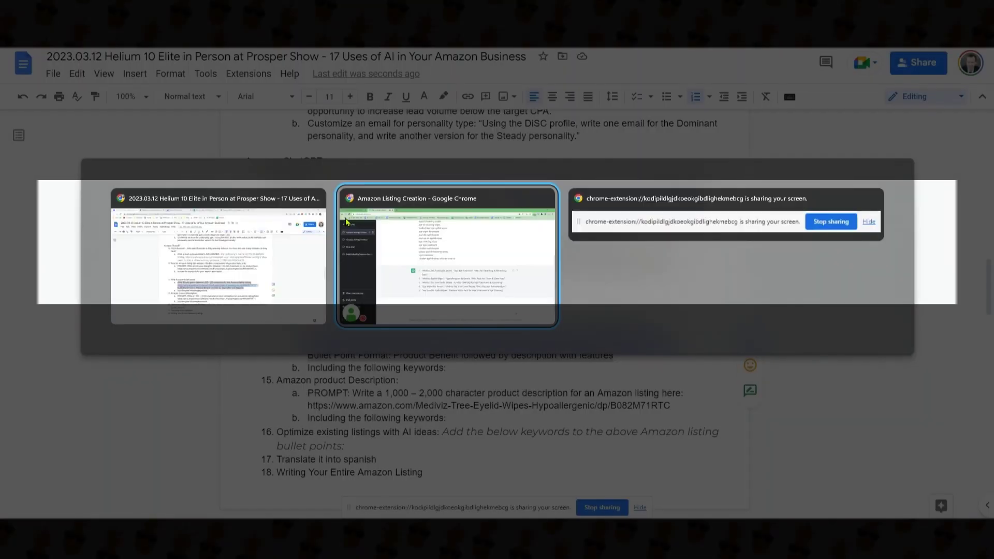
Paste the bullet-point prompt into ChatGPT and send it for the Mediviz eyelid wipes listing
click(407, 475)
key(ctrl+v)
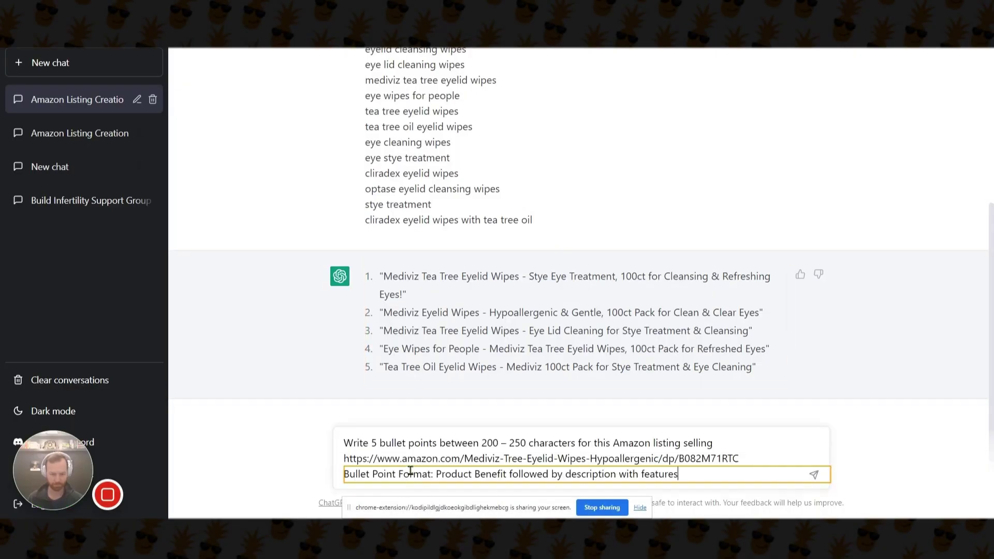
key(Return)
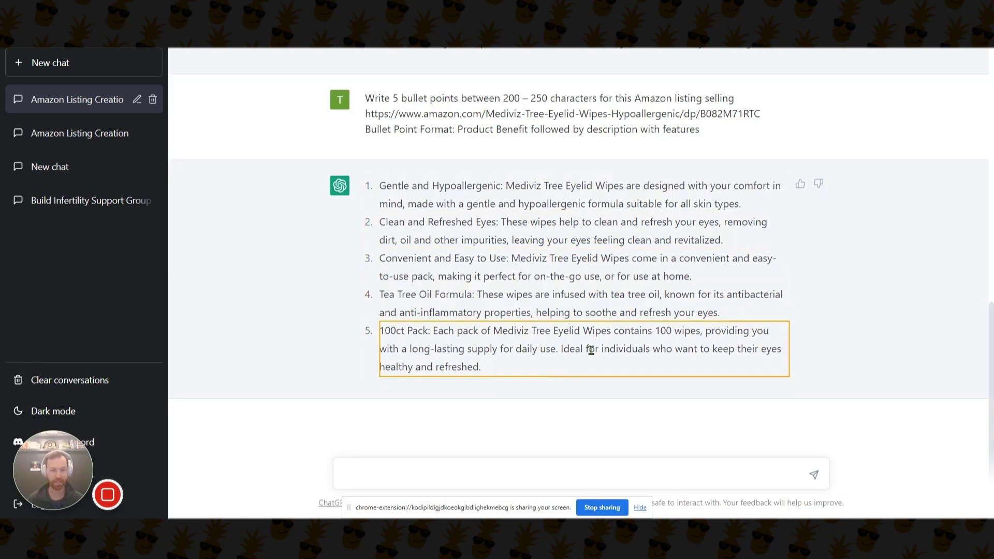
Ask ChatGPT for 5 more bullet variations using the 17 pasted search-term keywords
key(alt+Tab)
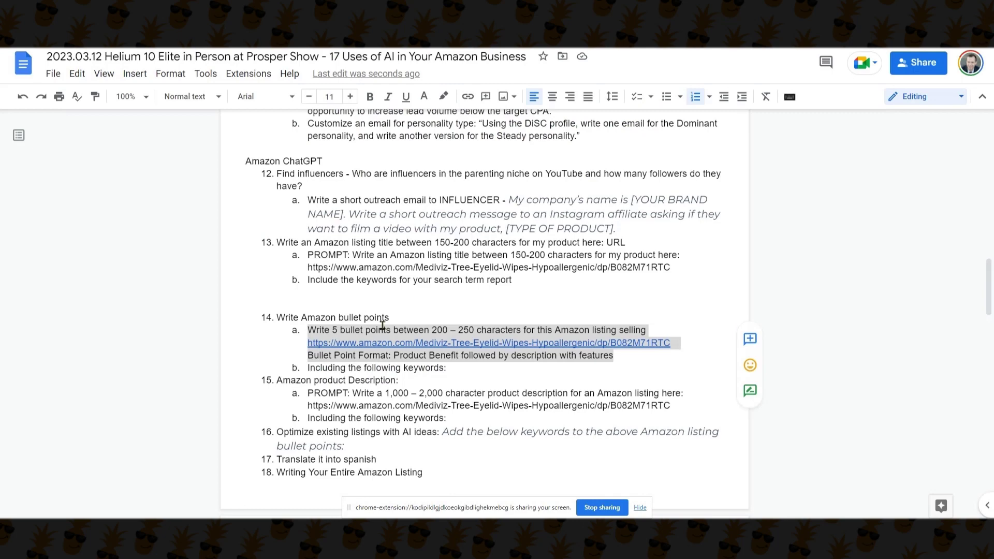
key(alt+Tab)
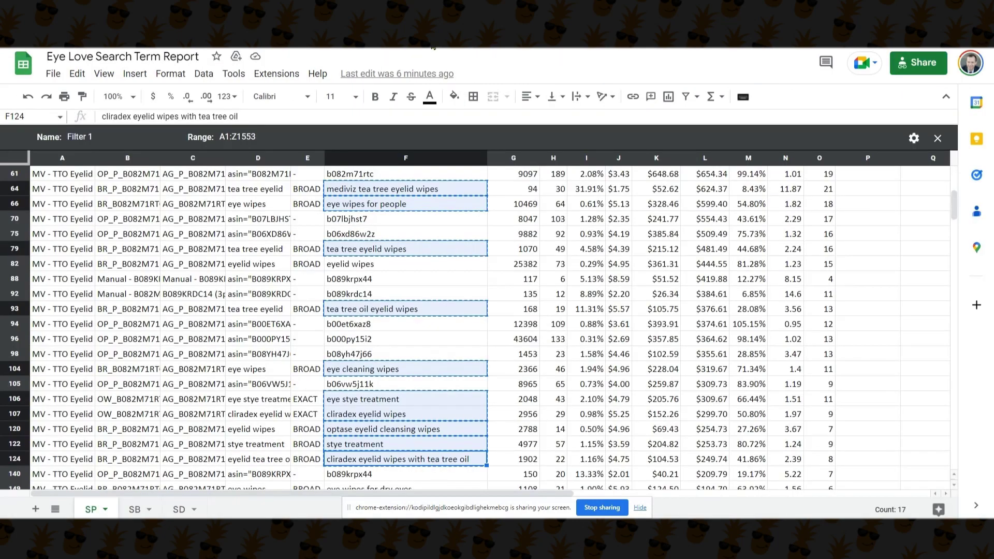
key(alt+Tab)
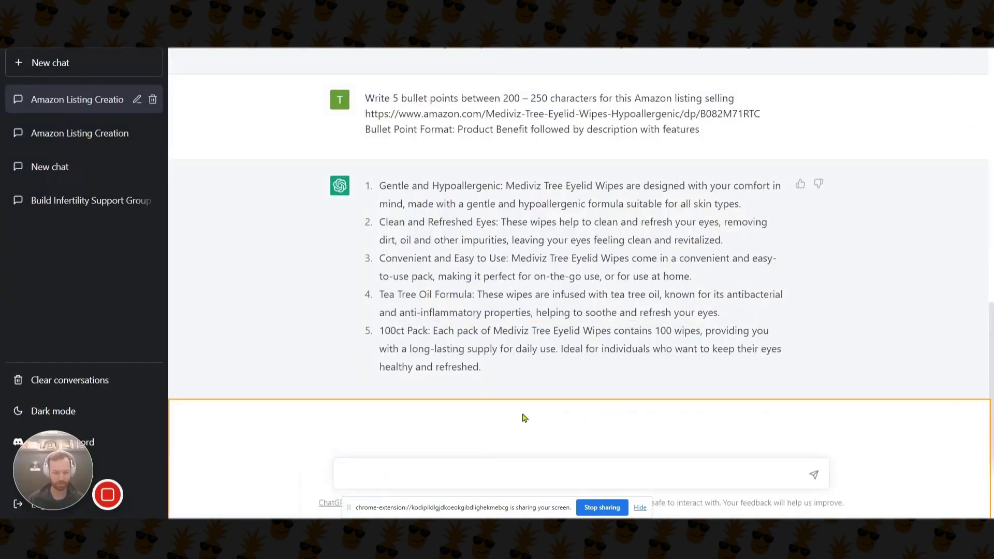
text(Include)
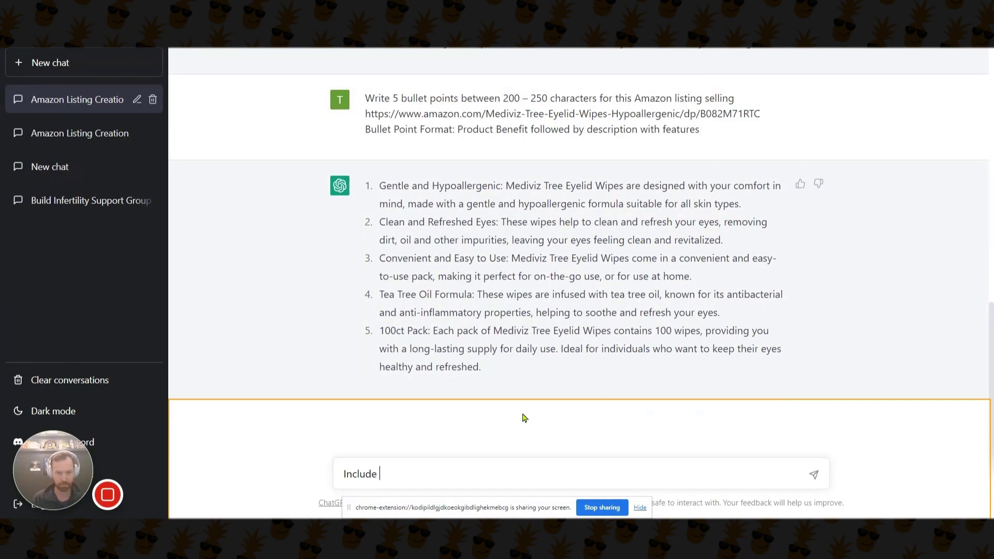
scroll(465, 228, up, 9)
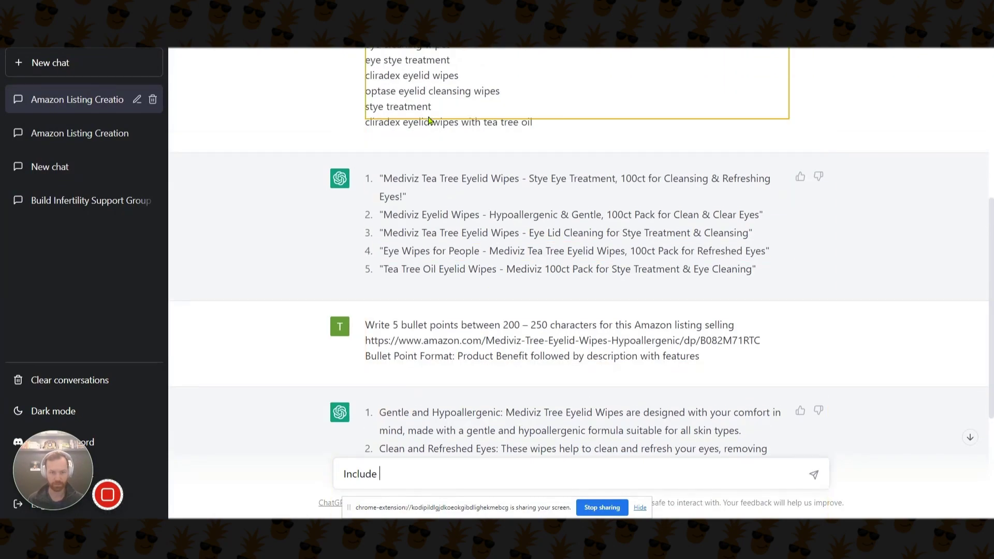
scroll(434, 147, up, 1)
scroll(571, 147, down, 9)
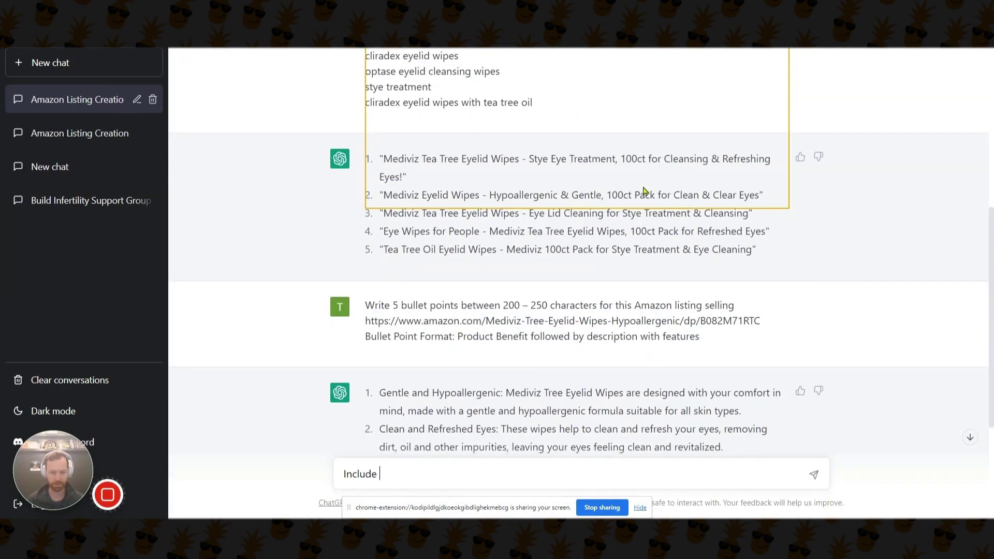
click(354, 473)
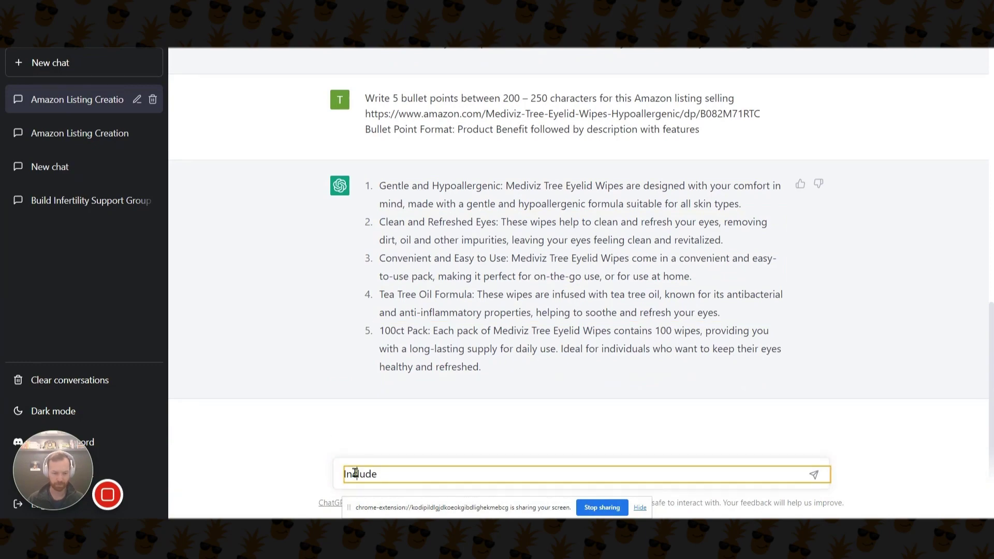
double_click(354, 474)
text(Give me 5)
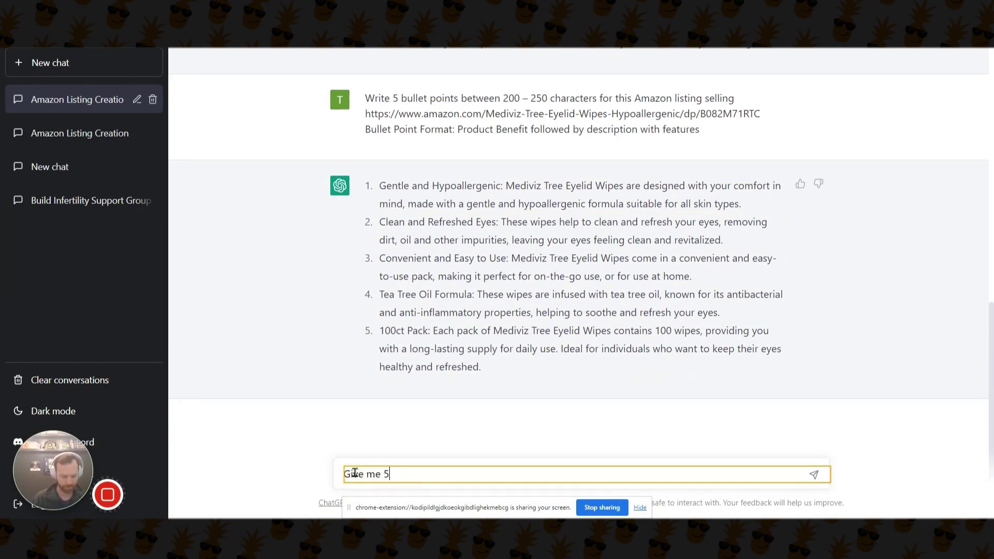
text( more variations with the follow)
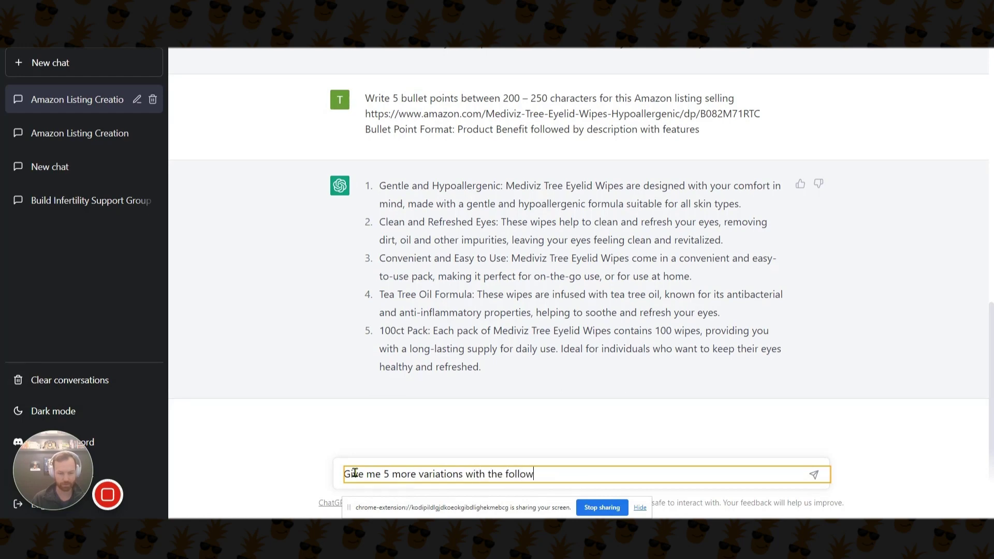
text(ing keywords:)
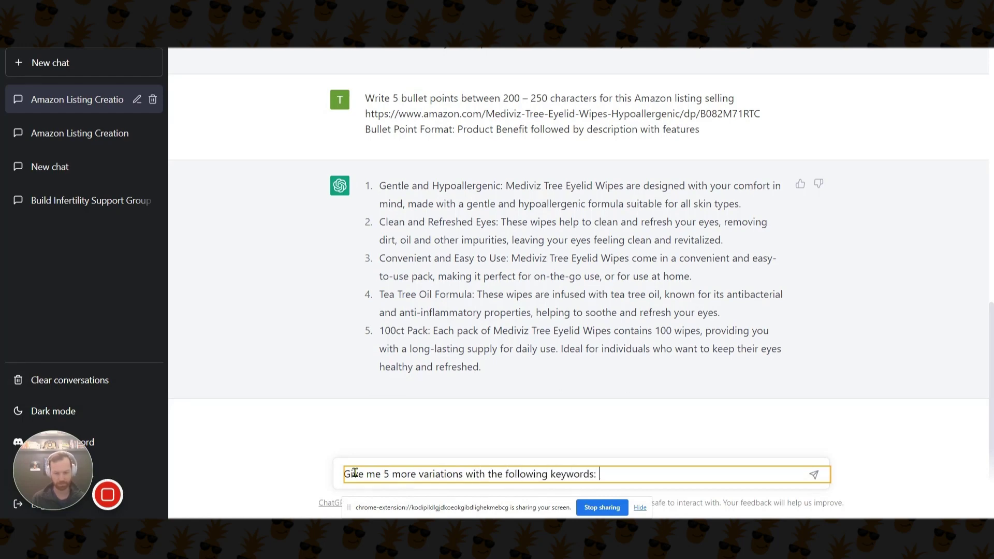
key(ctrl+v)
key(Return)
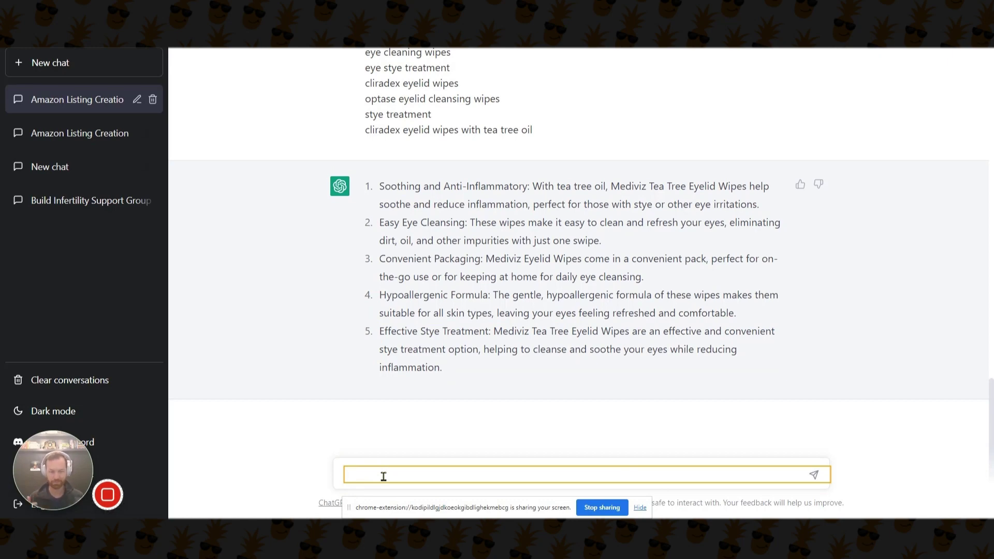
Copy prompt 15a, the 1,000–2,000 character product description request with its Amazon URL
key(alt+Tab)
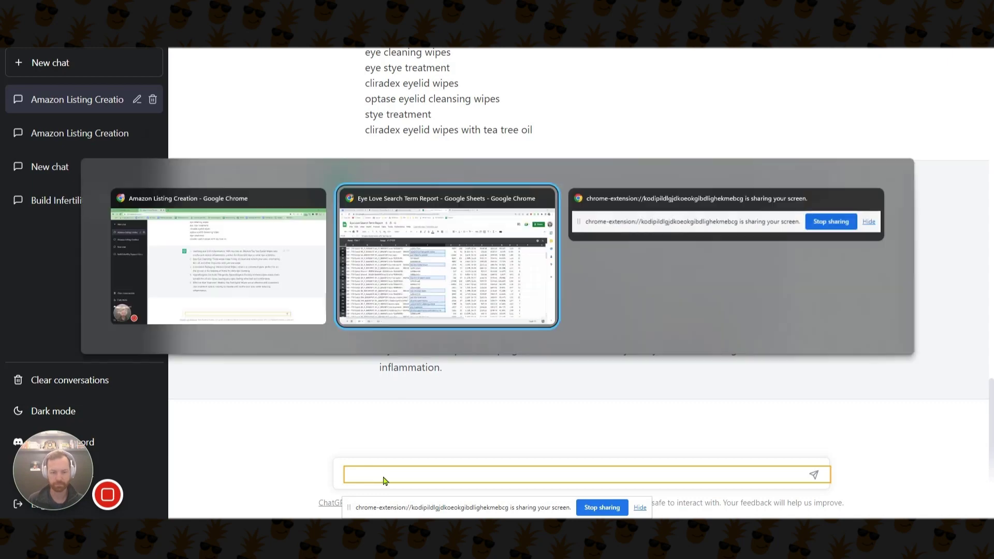
key(alt+Tab)
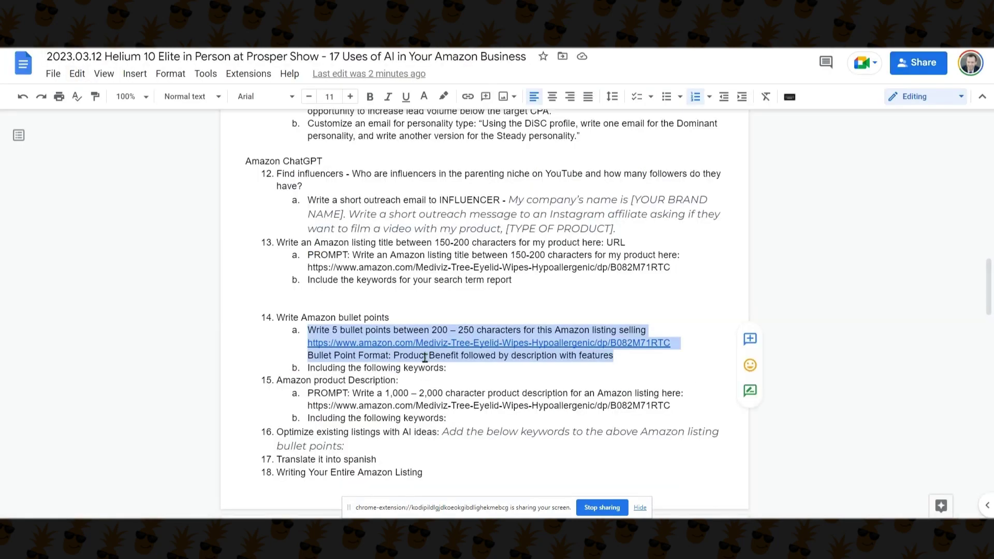
scroll(422, 392, down, 1)
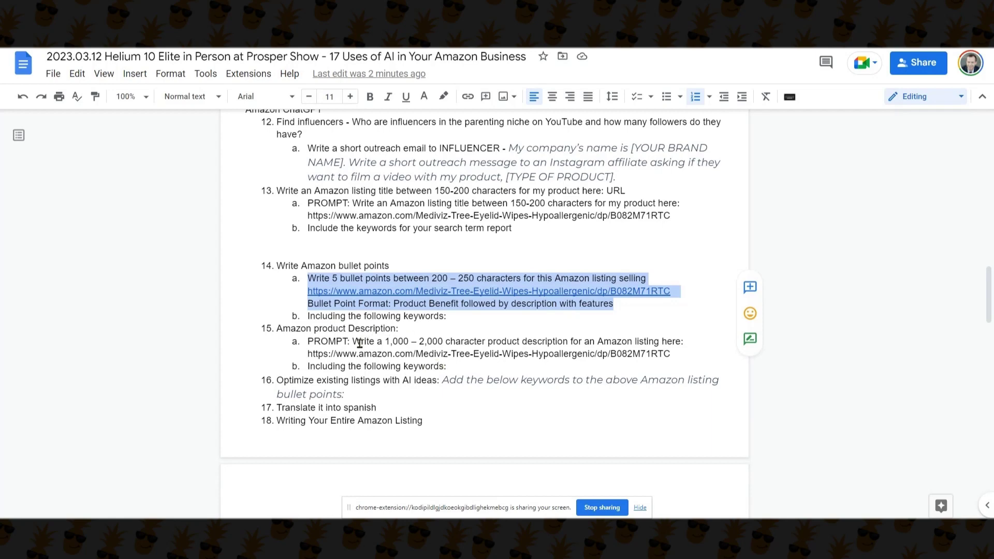
drag(353, 342, 661, 352)
key(ctrl+c)
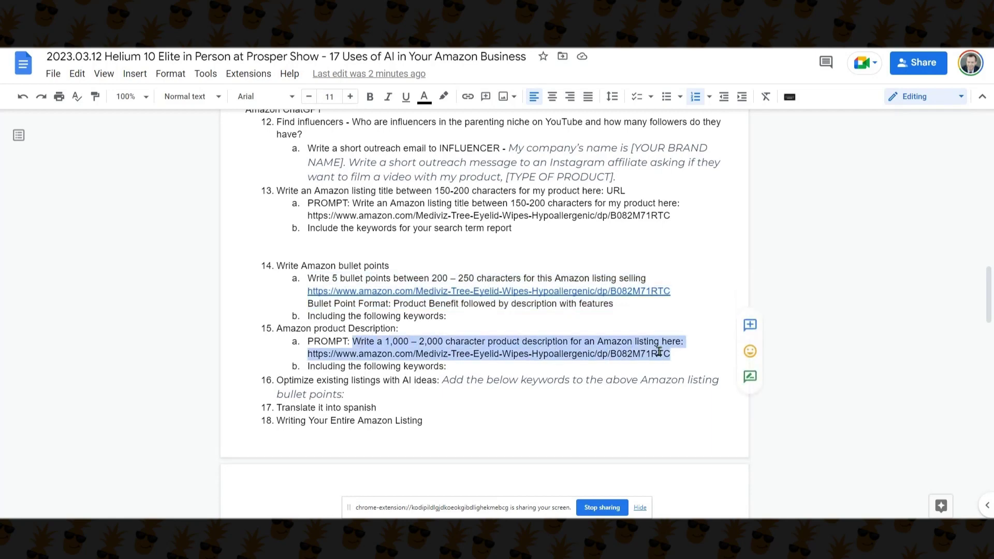
key(alt+Tab)
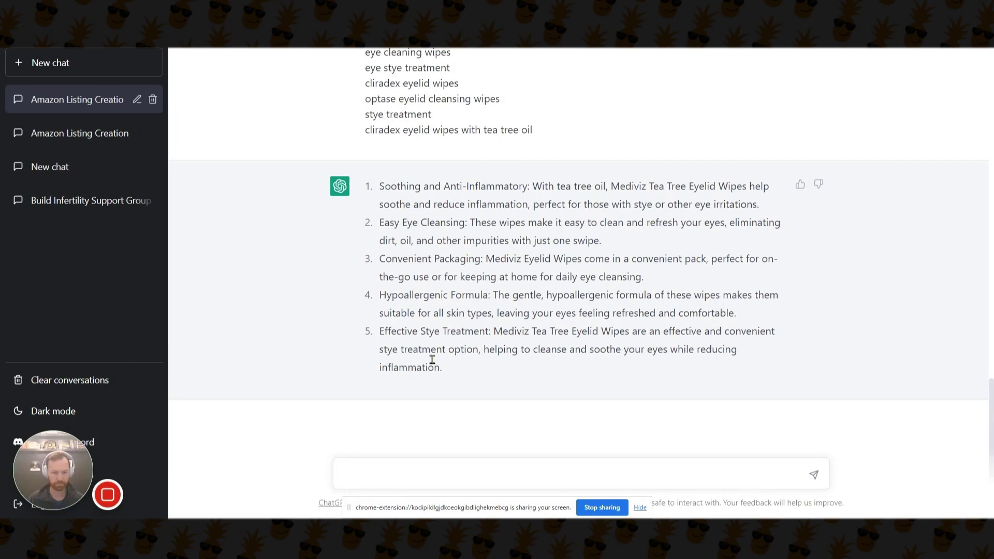
Send the product description prompt to ChatGPT, then open a new tab to amazon.com
click(408, 475)
key(ctrl+v)
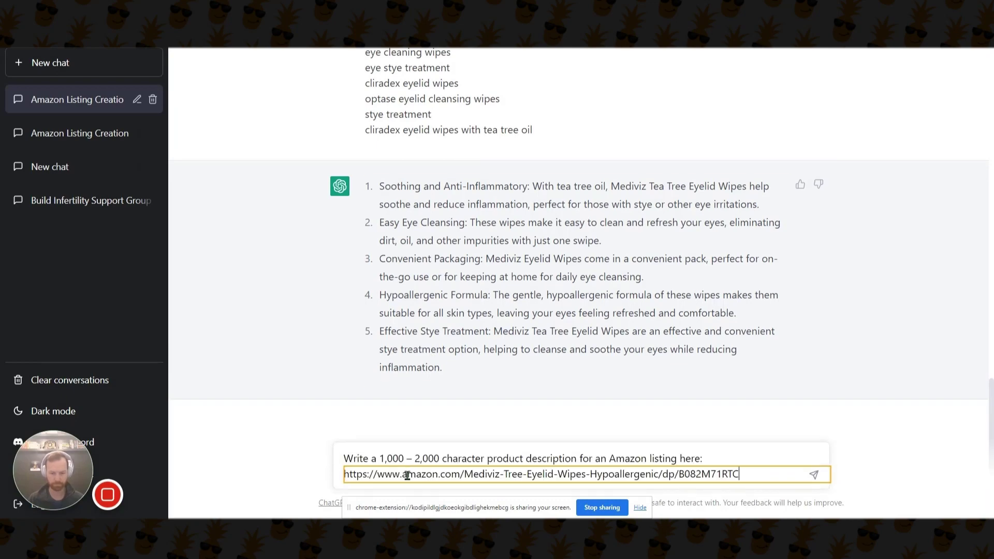
key(Return)
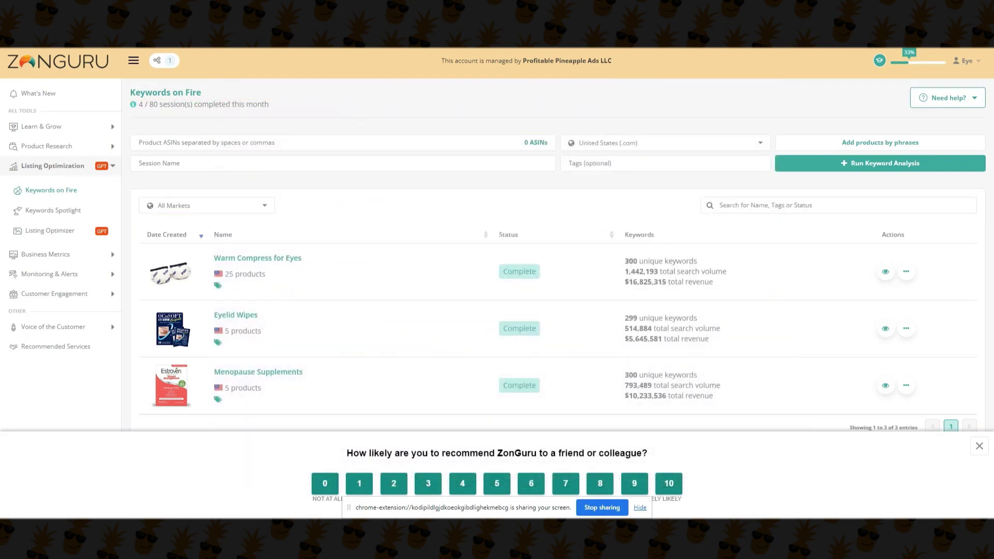
key(ctrl+t)
text(amazon.com)
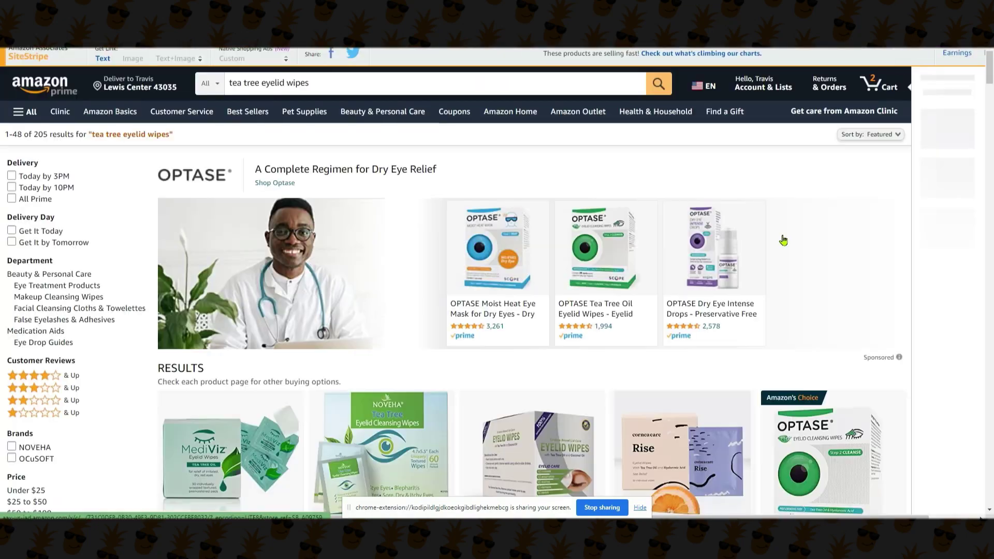
Launch the ZonGuru extension panel on the Amazon results and deselect all 48 products
scroll(772, 234, down, 7)
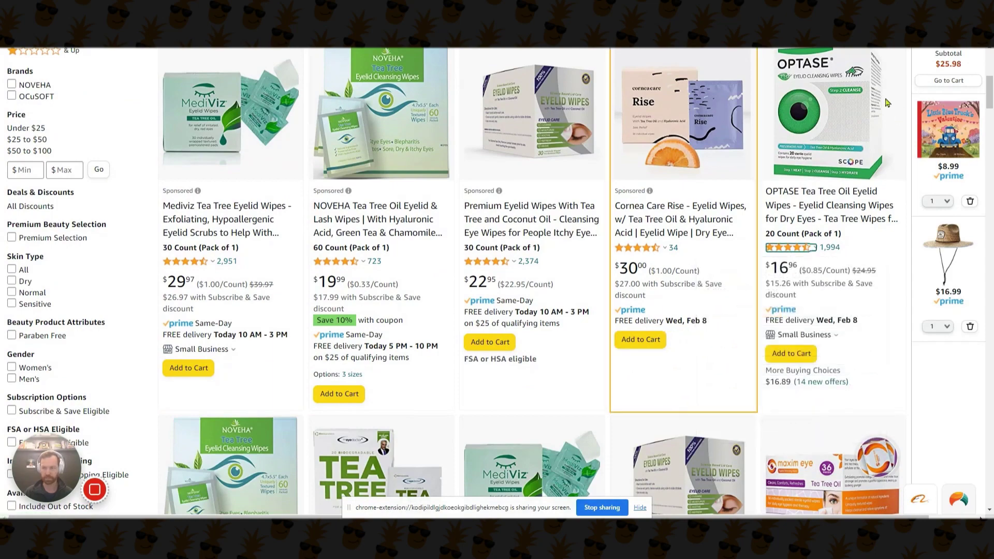
click(929, 44)
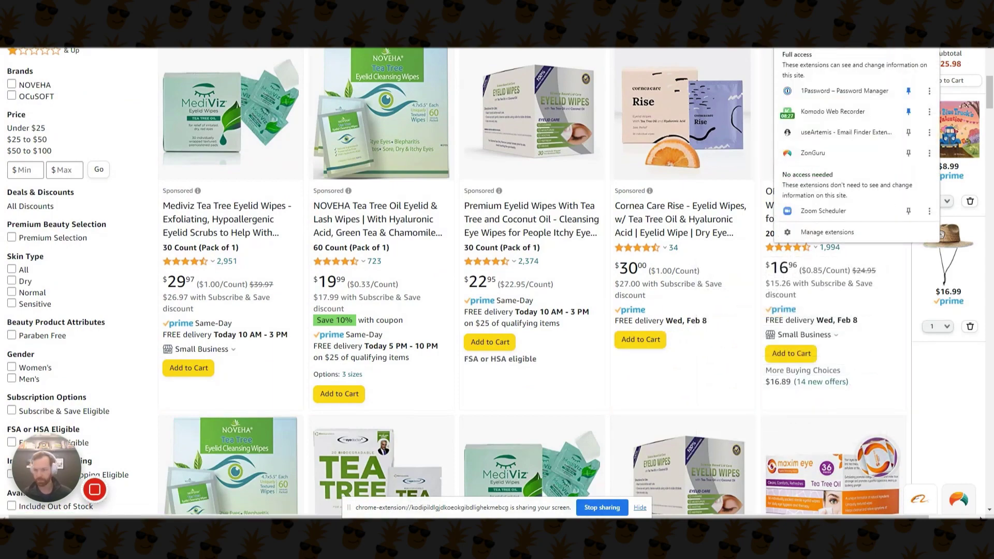
click(875, 154)
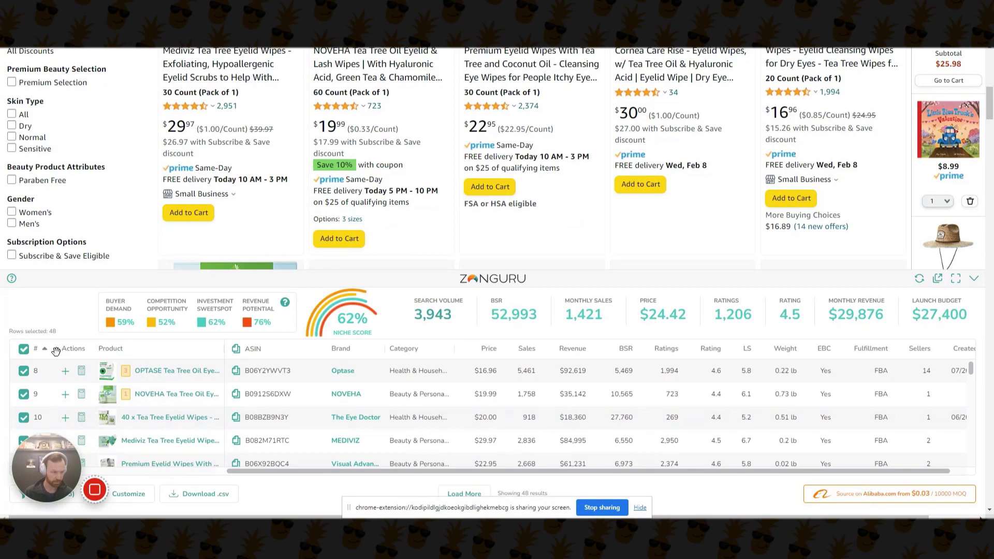
click(23, 349)
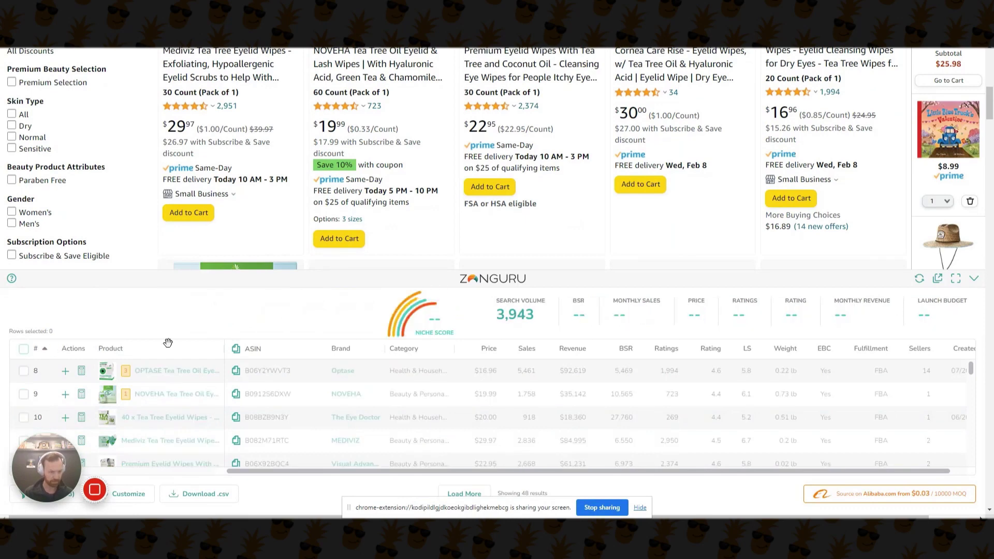
Tick eight competitors (OPTASE, NOVEHA, Mediviz, Maxim Eye, SaluVera and others) and copy their ASINs
click(23, 370)
click(23, 394)
click(24, 417)
scroll(31, 409, down, 3)
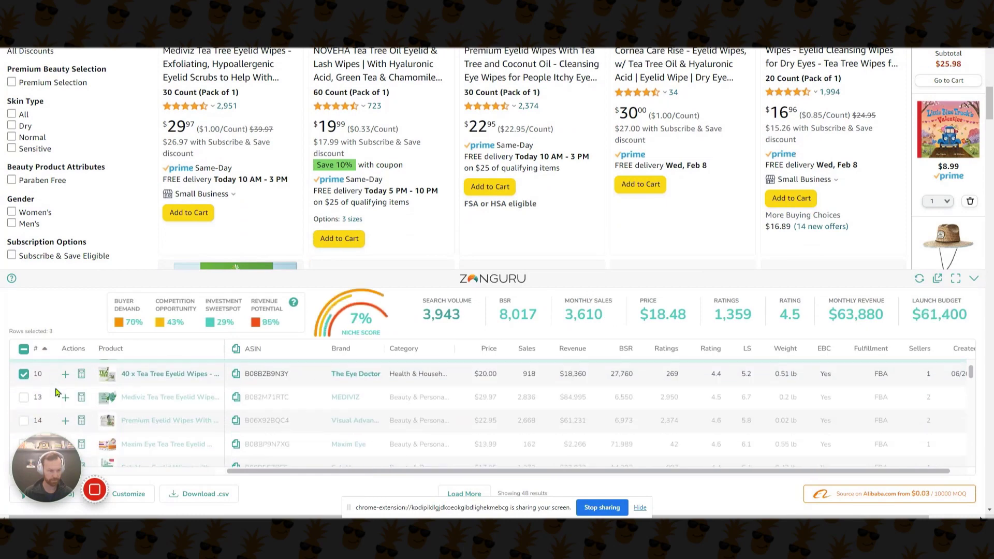
scroll(35, 399, up, 1)
click(23, 389)
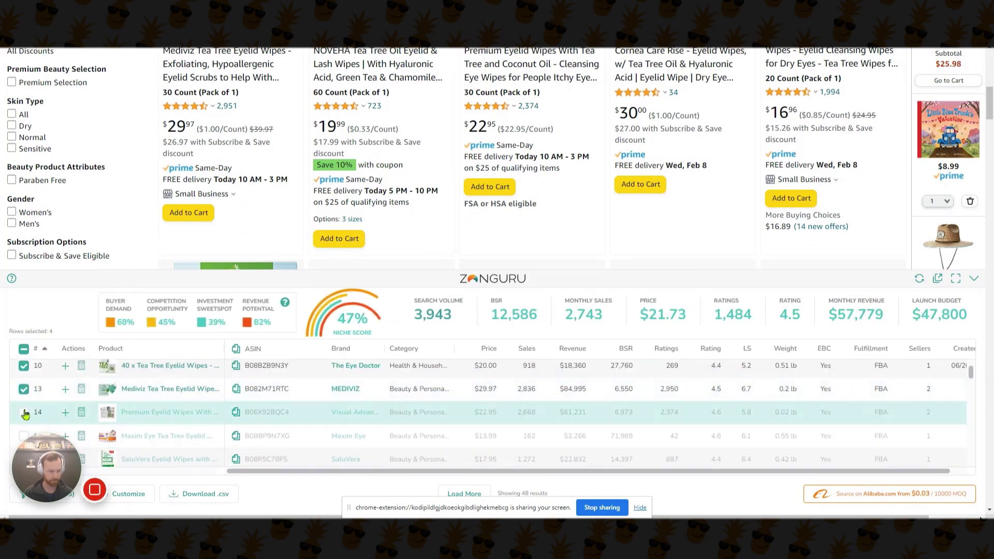
click(24, 412)
click(24, 435)
scroll(24, 409, down, 1)
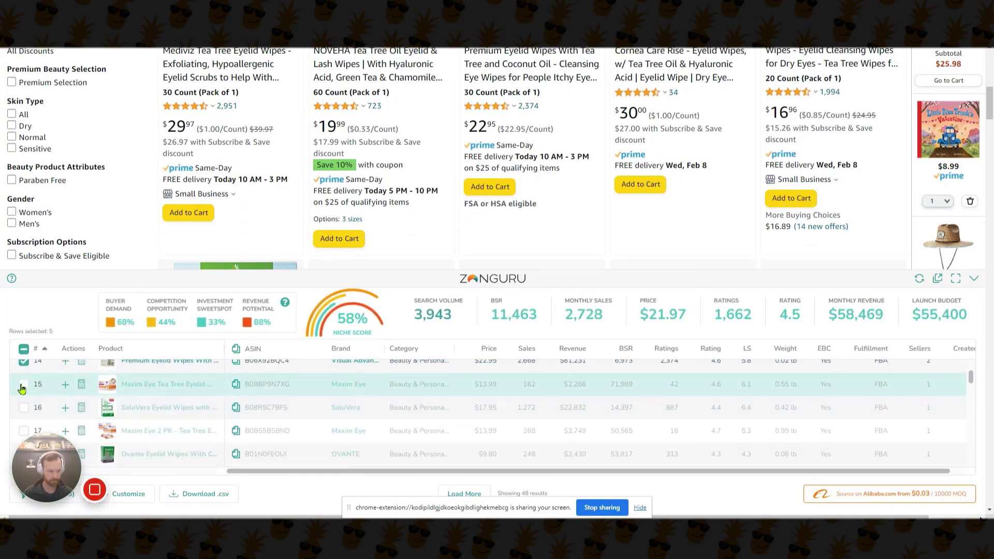
click(22, 407)
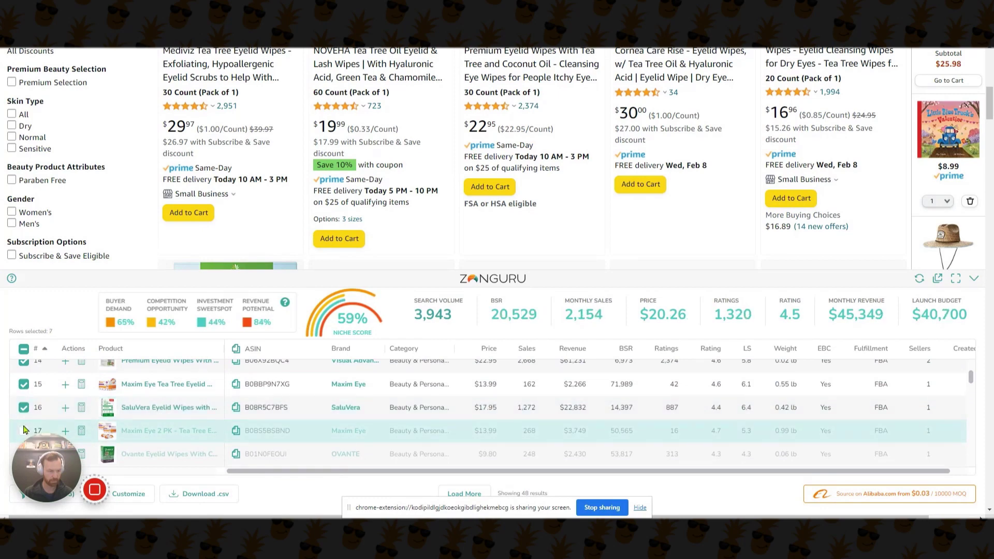
click(23, 431)
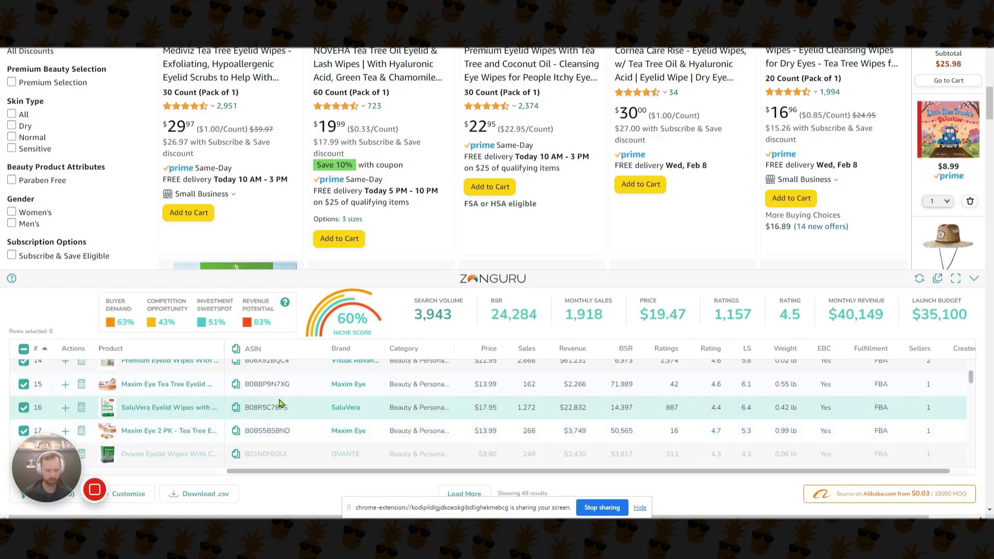
click(236, 350)
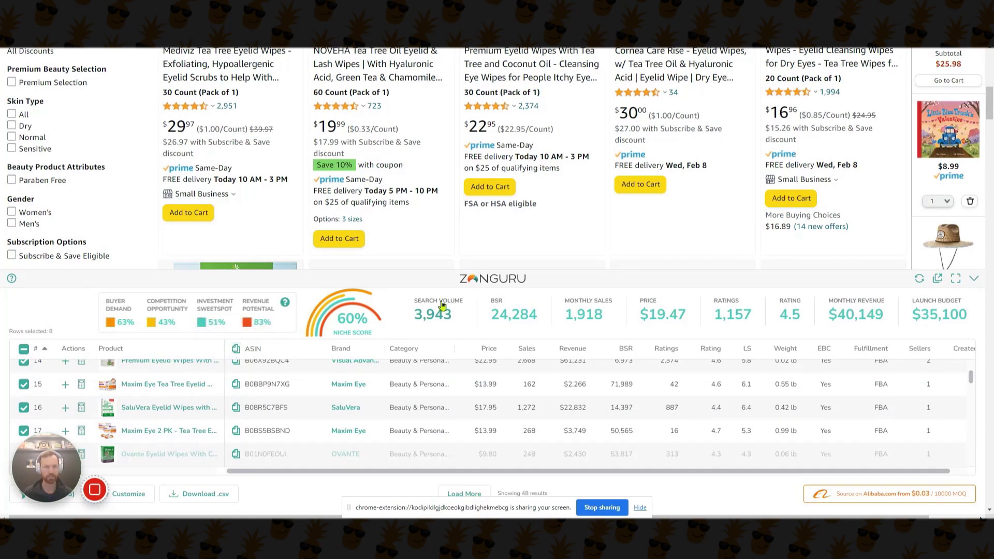
Paste the eight ASINs into Keywords on Fire, name the session Tea Tree Eyelid Wipes, and run it
key(ctrl+Tab)
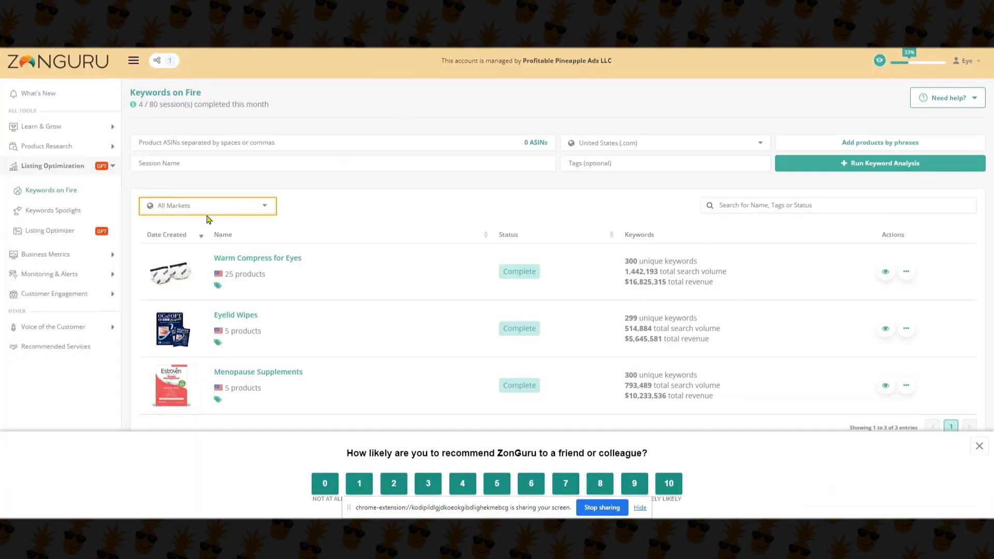
key(ctrl+v)
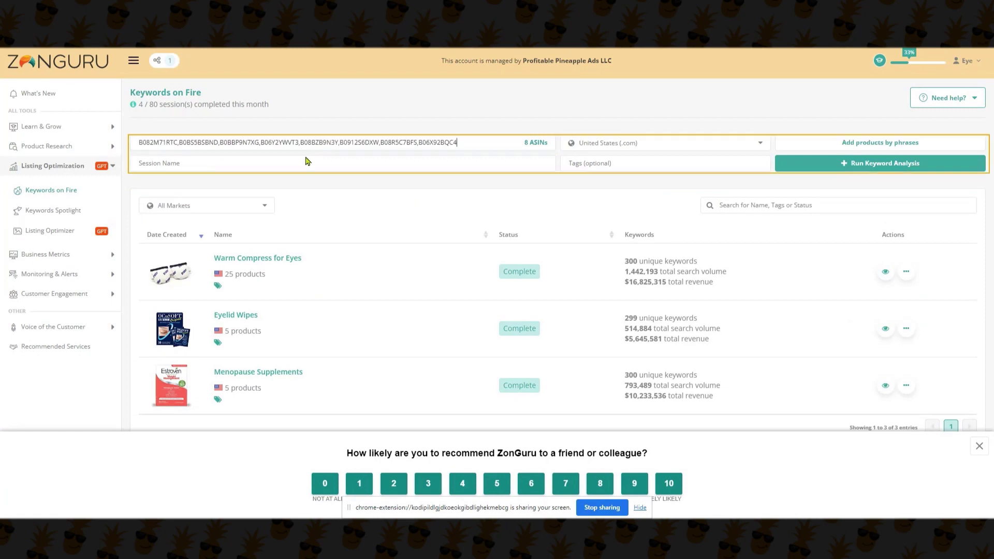
click(317, 181)
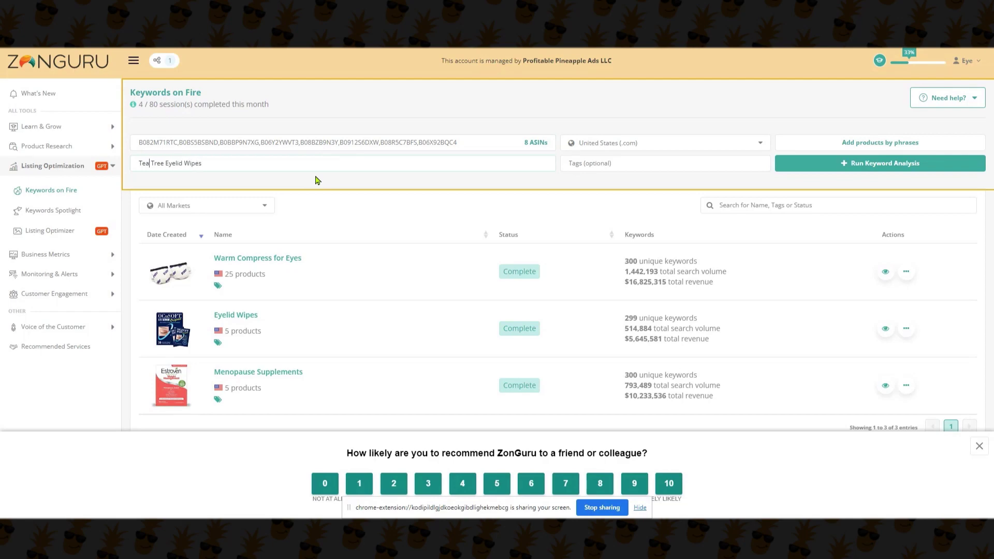
click(892, 166)
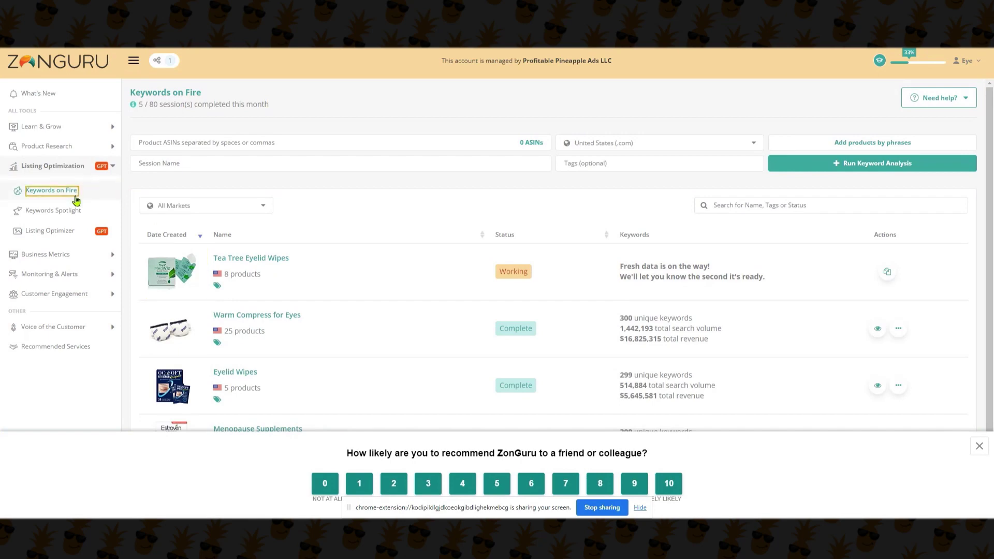
Create a new Listing Optimizer session named 'Tea Tree Eyelid Wipes'
click(73, 233)
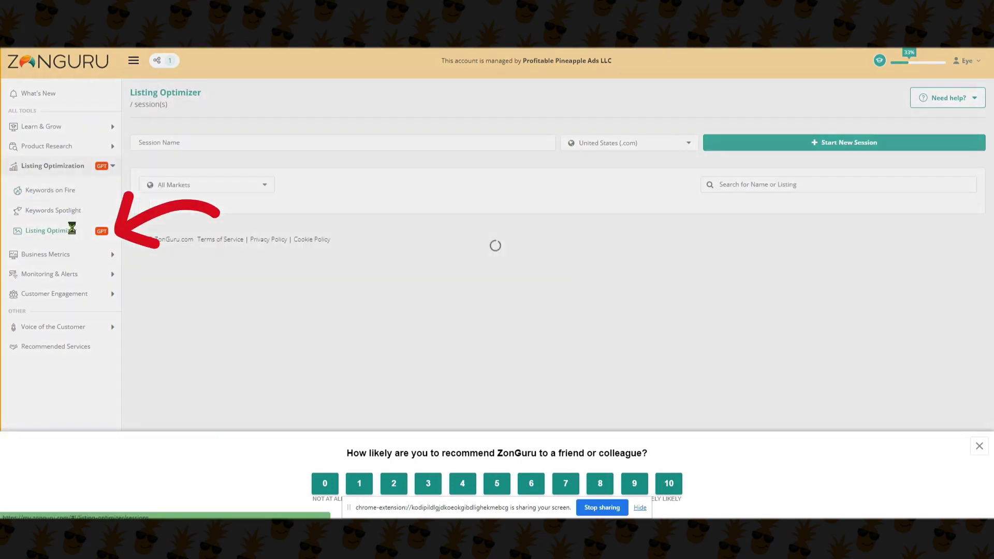
click(333, 137)
text(Tea Tree Eyle)
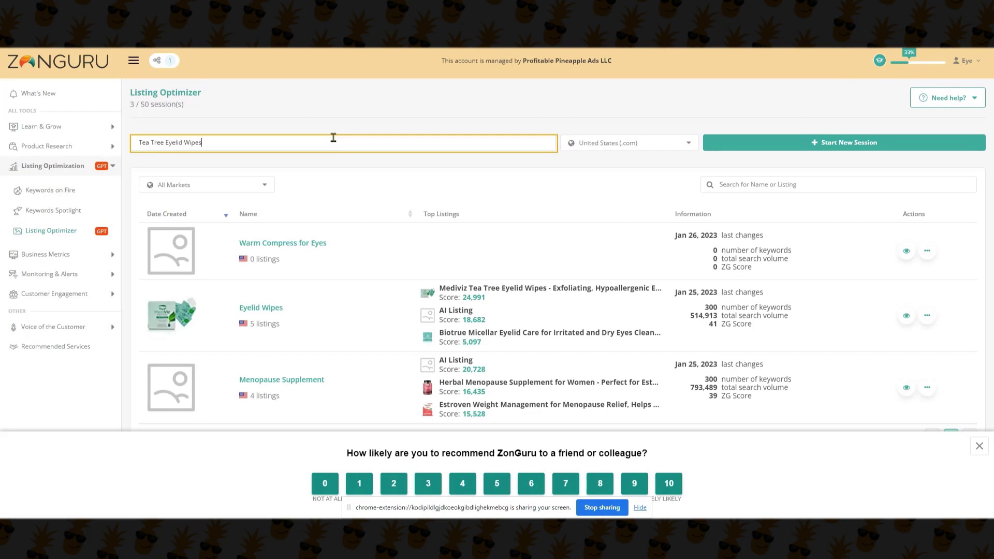
click(823, 143)
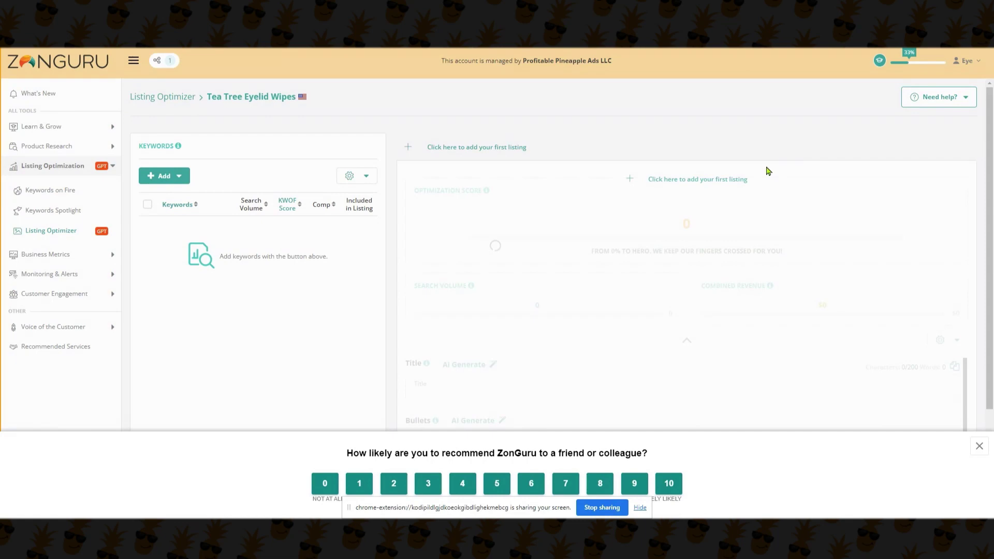
Add the Mediviz Amazon product (ASIN B082M71RTC) as the first listing
click(410, 148)
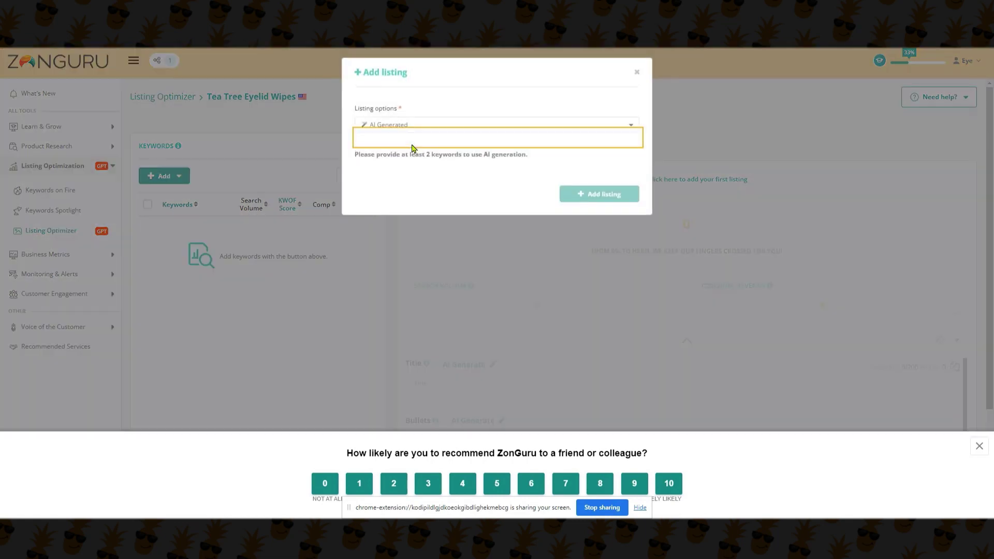
click(473, 133)
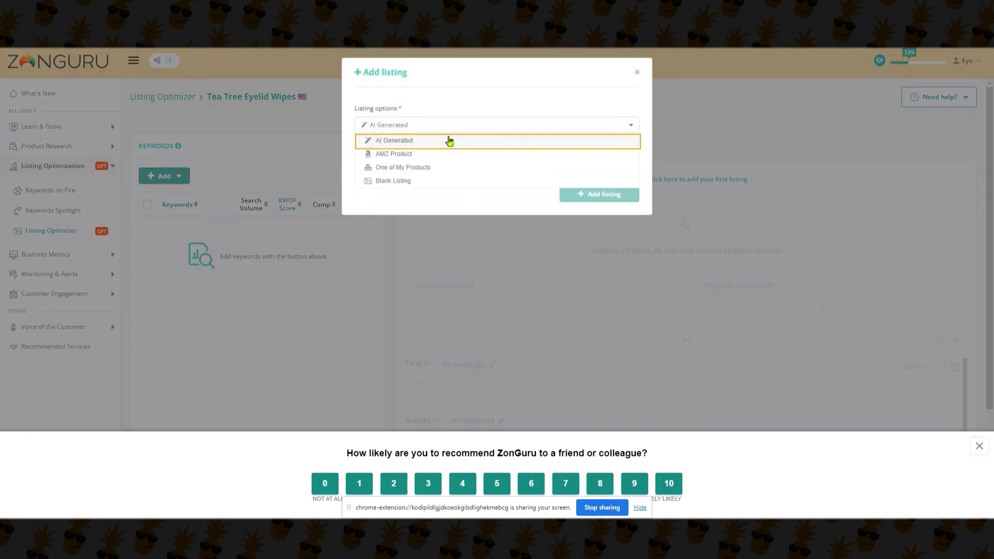
click(432, 153)
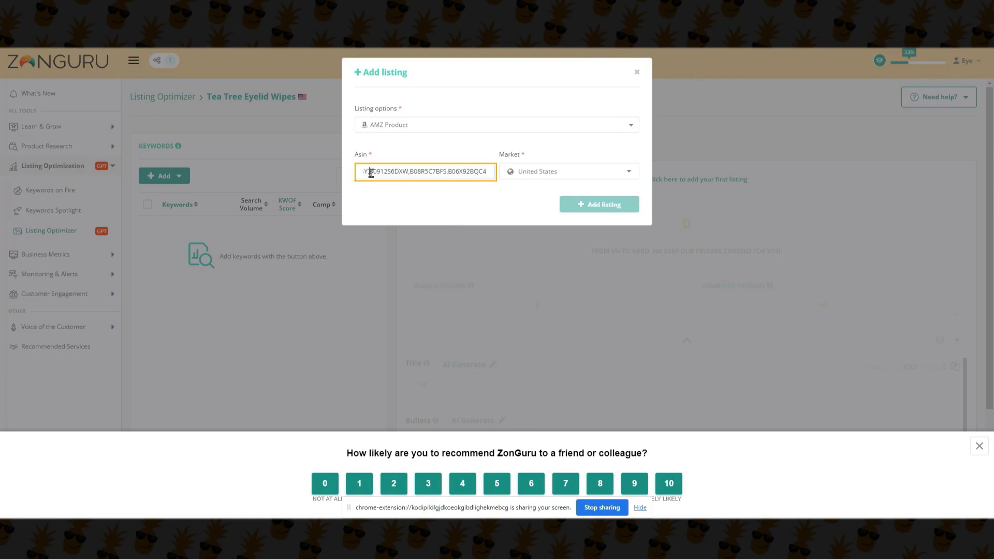
drag(370, 173, 558, 189)
key(ctrl+v)
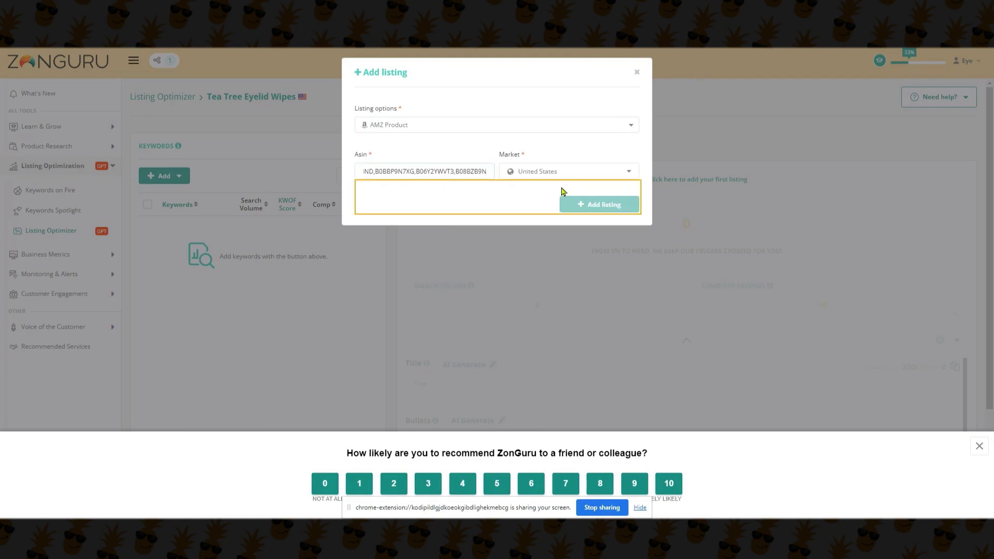
key(BackSpace)
key(BackSpace)
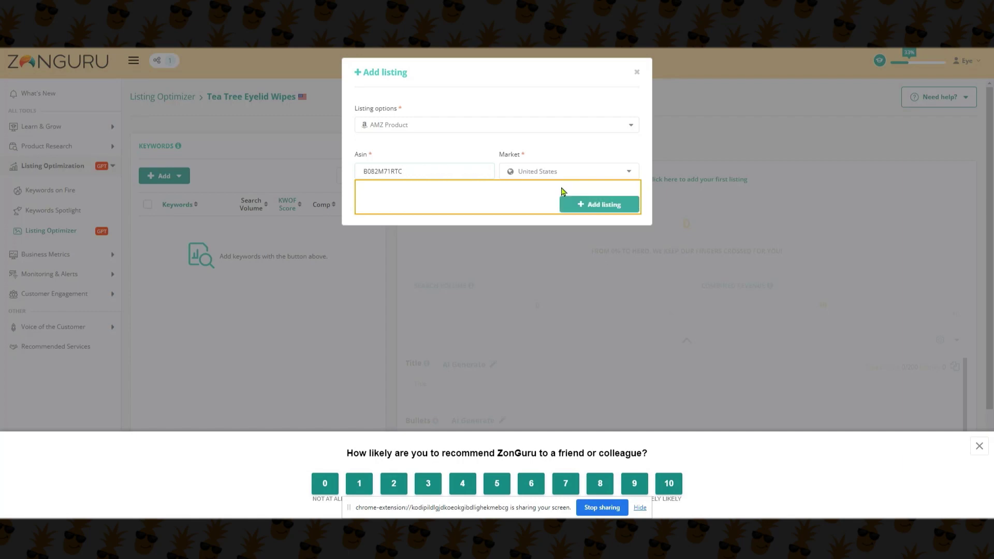
click(572, 205)
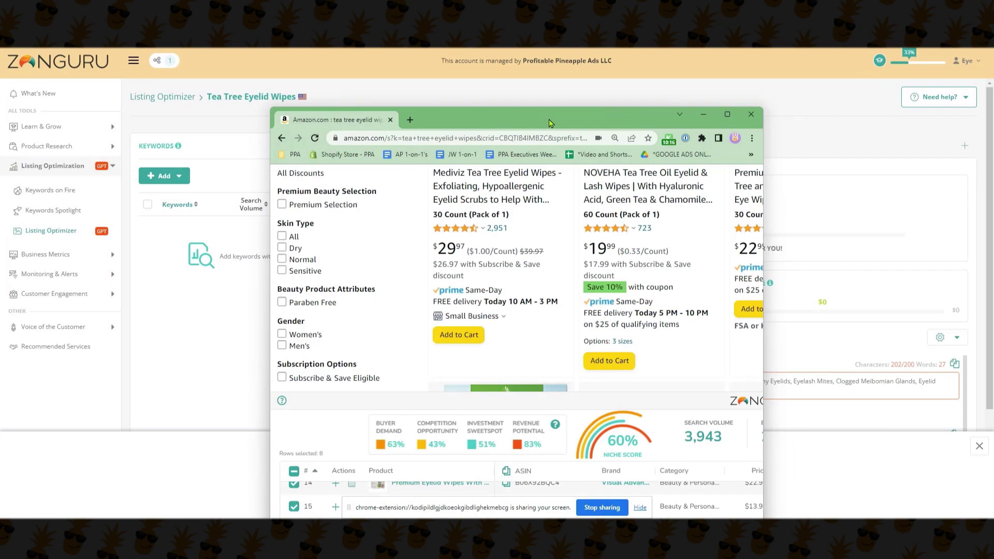
Add the OPTASE competitor product as a listing using its copied ASIN
scroll(259, 414, up, 2)
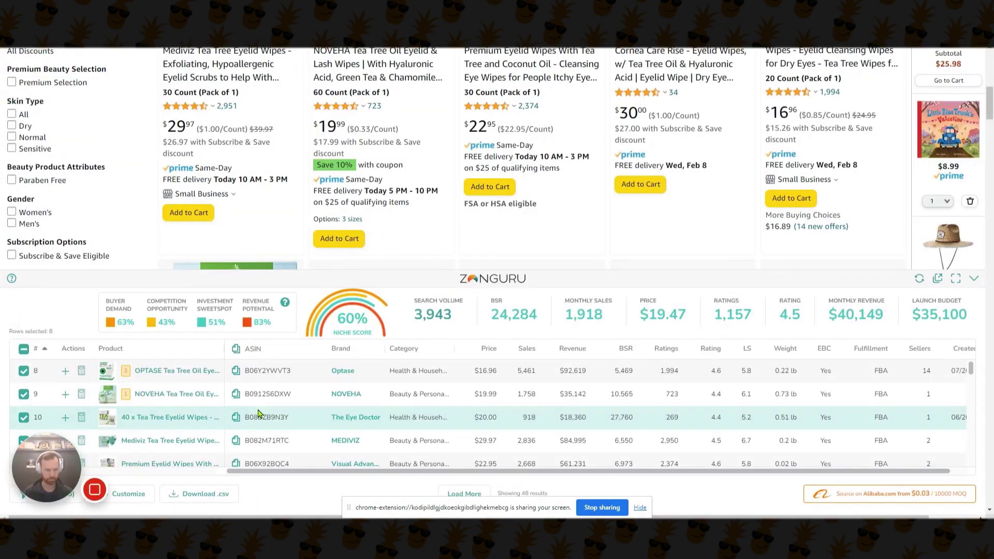
click(235, 371)
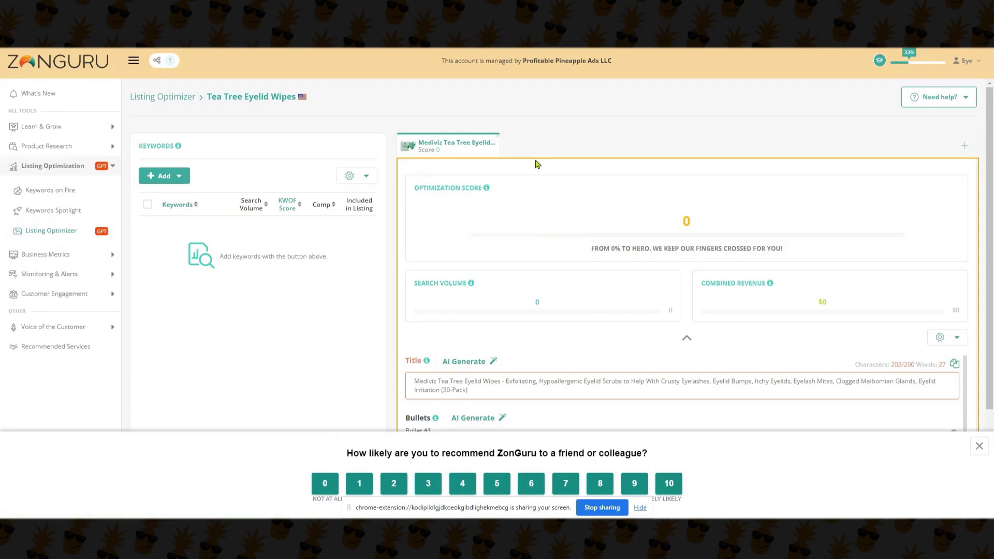
click(964, 148)
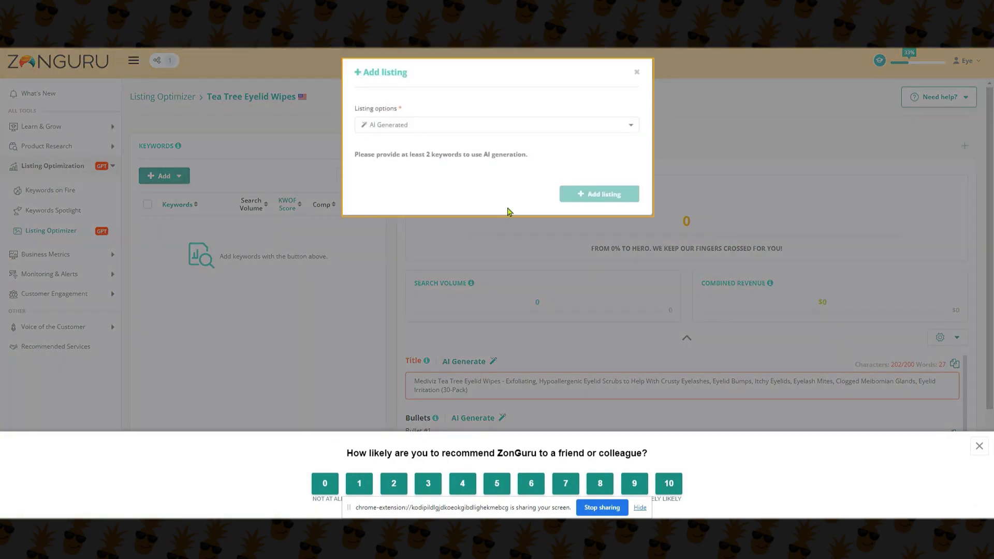
click(422, 129)
click(411, 150)
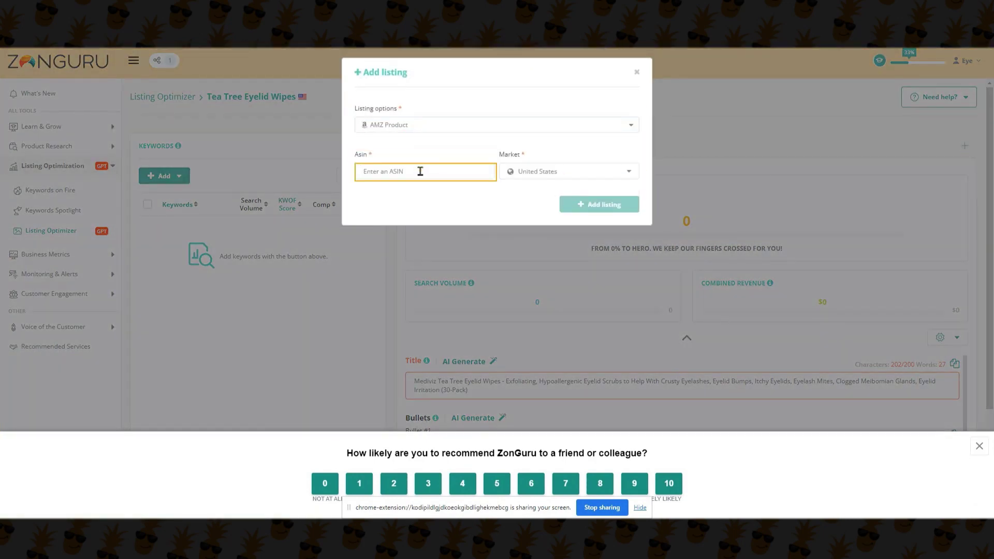
key(ctrl+v)
click(599, 204)
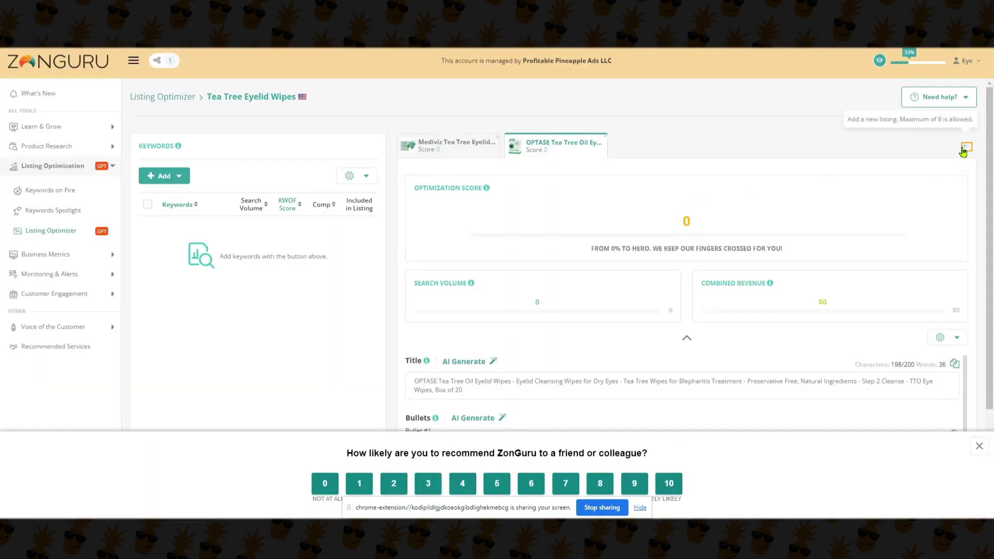
Add another Amazon product listing, then view the Mediviz listing's title and bullets
click(964, 148)
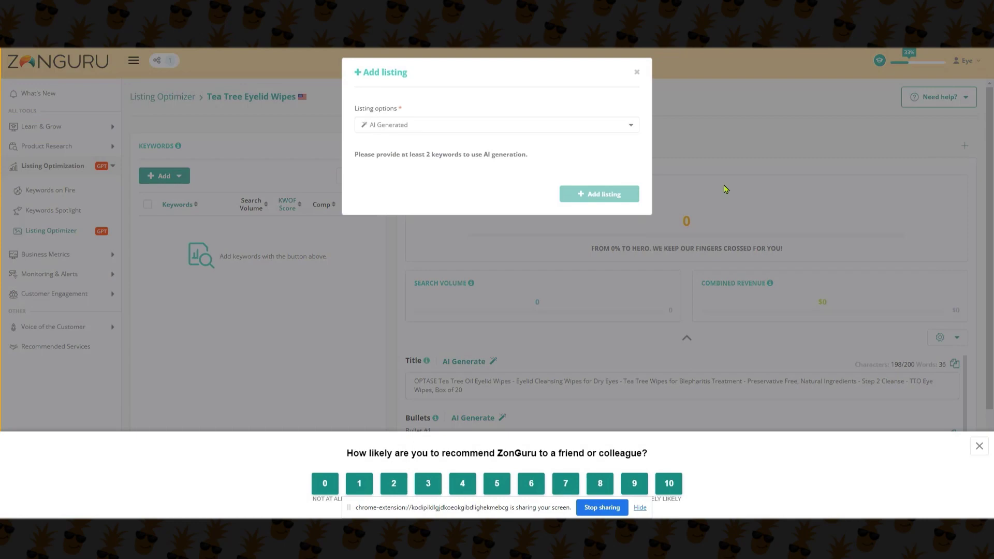
click(396, 129)
click(393, 155)
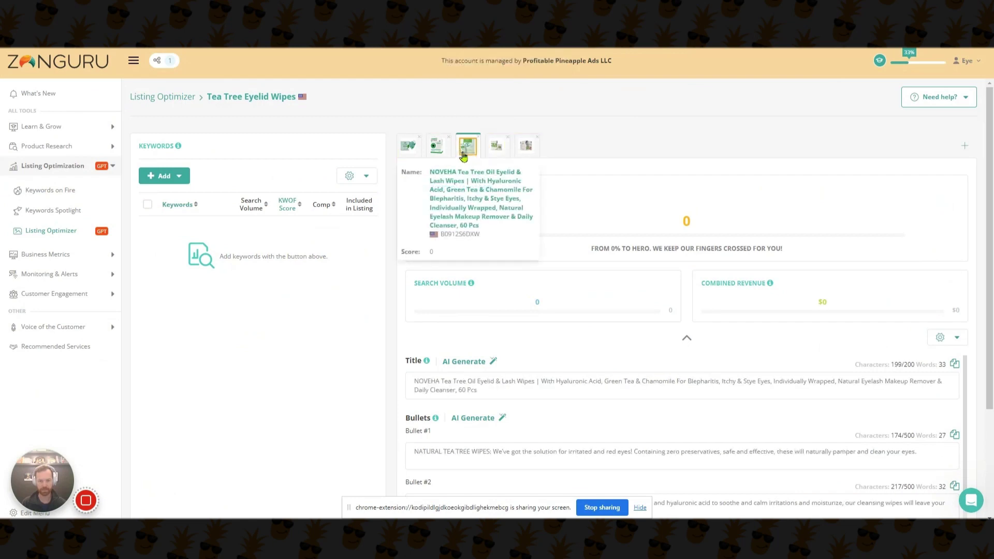
click(408, 146)
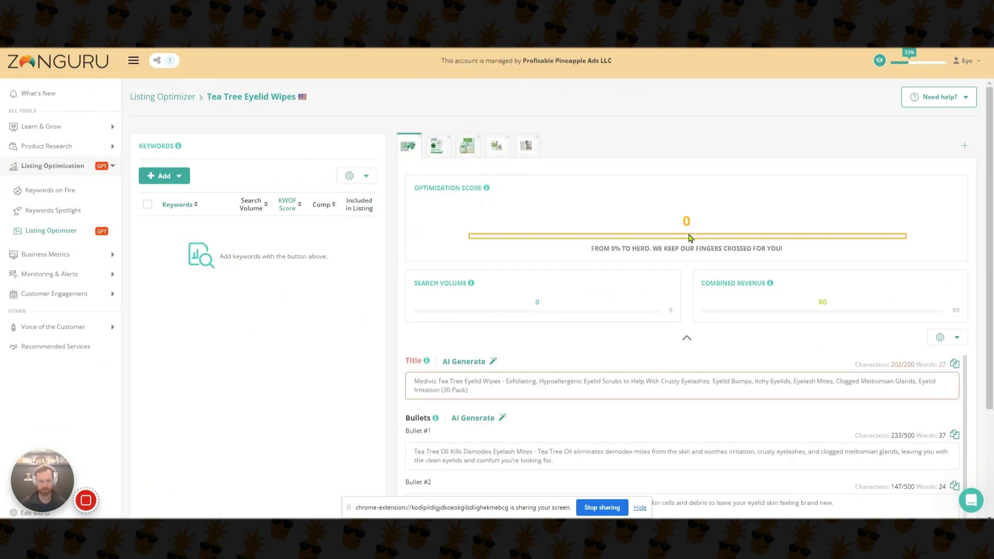
Try the Keywords on Fire import, then reopen the Tea Tree Eyelid Wipes optimizer session
click(166, 178)
click(173, 196)
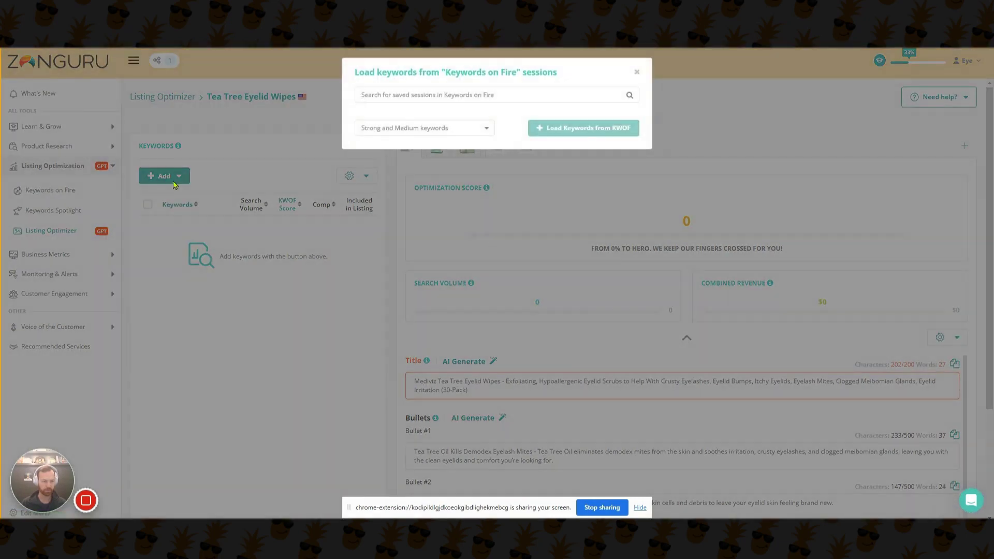
click(415, 96)
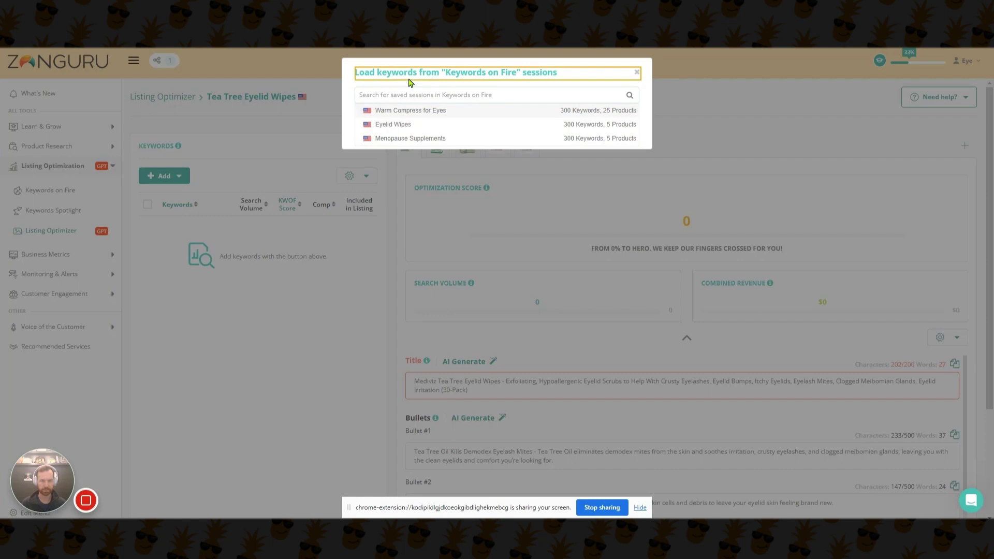
click(378, 81)
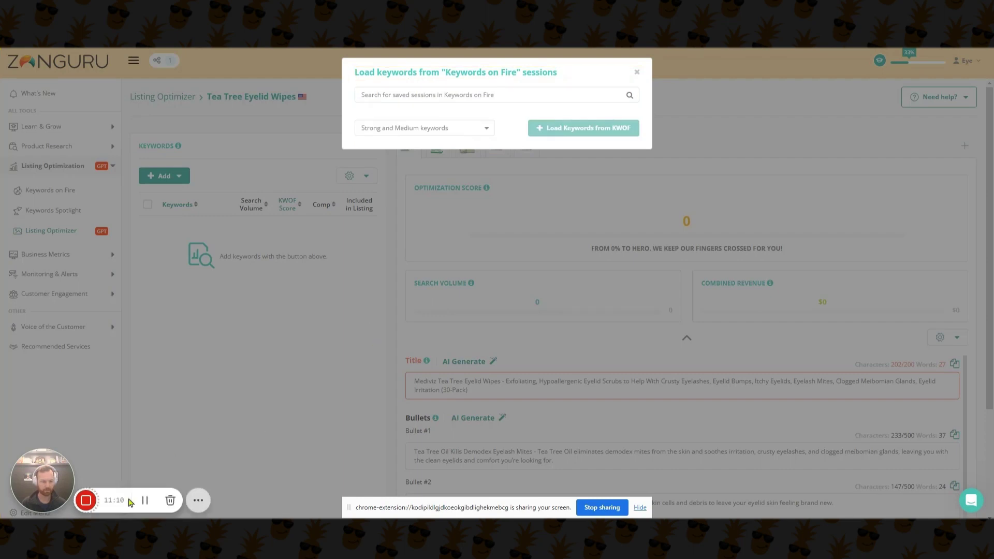
click(142, 497)
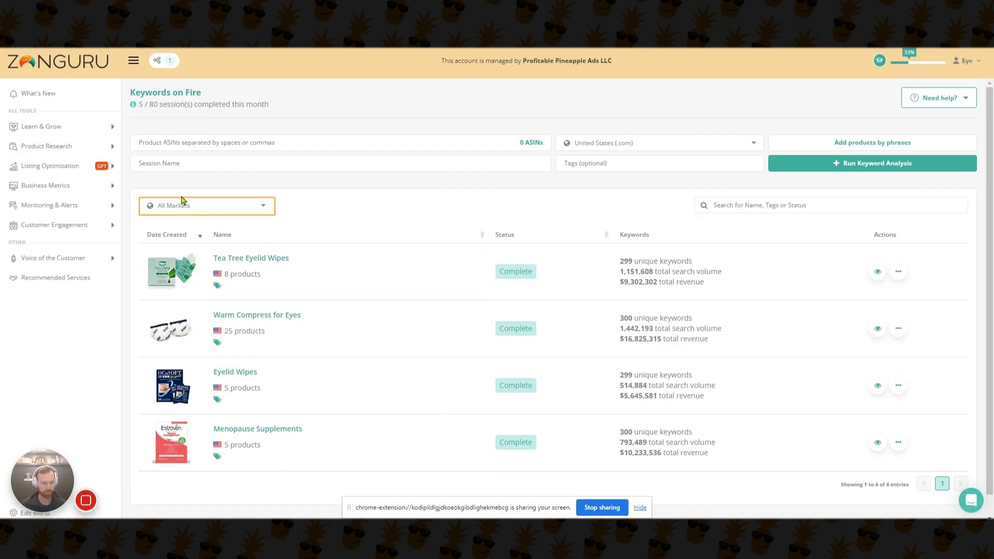
click(88, 171)
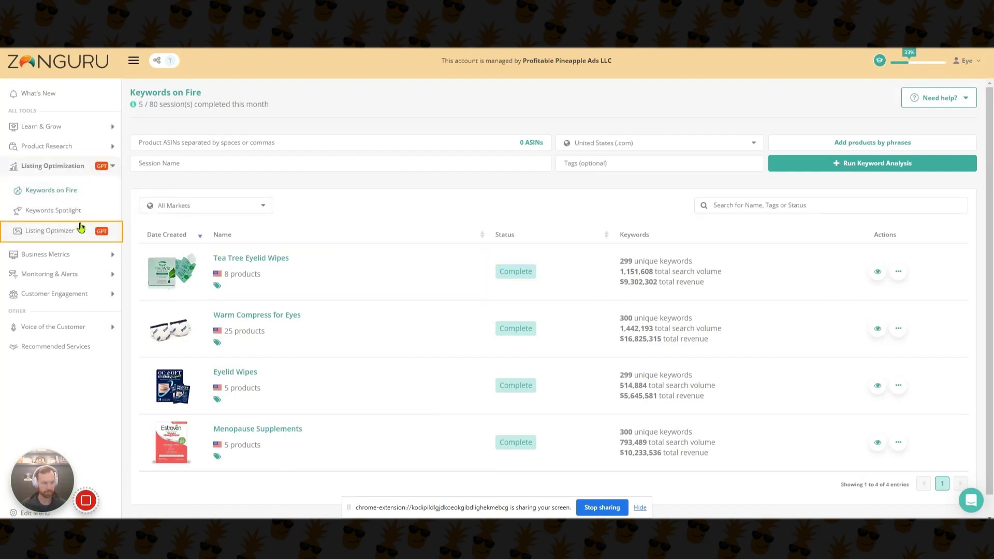
click(81, 227)
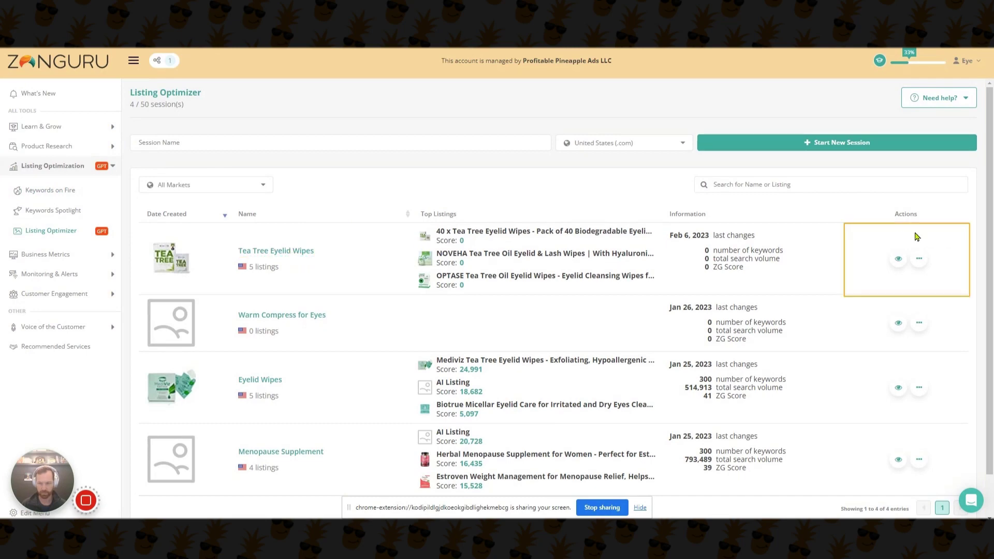
click(898, 258)
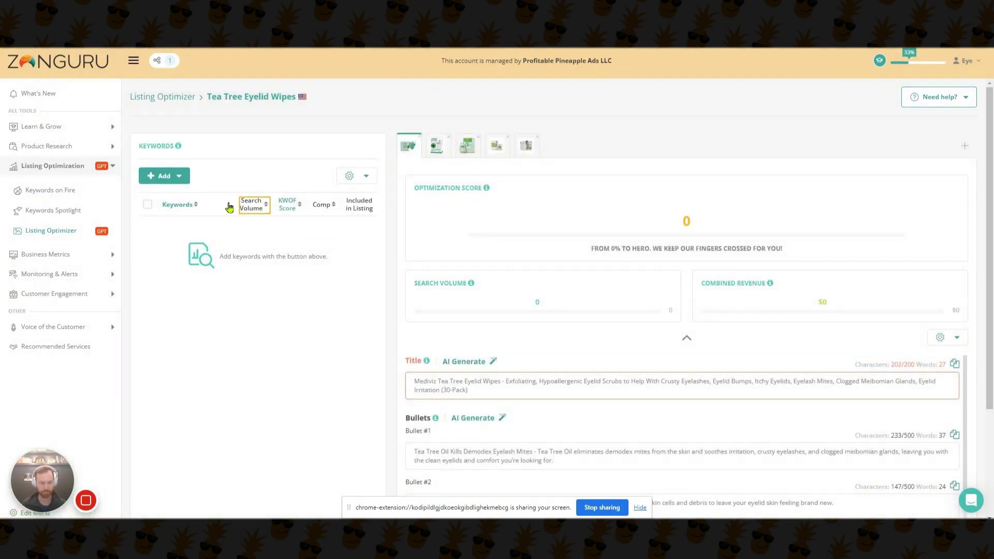
Import all keywords, not just strong ones, from the Tea Tree Eyelid Wipes KWOF session
click(165, 176)
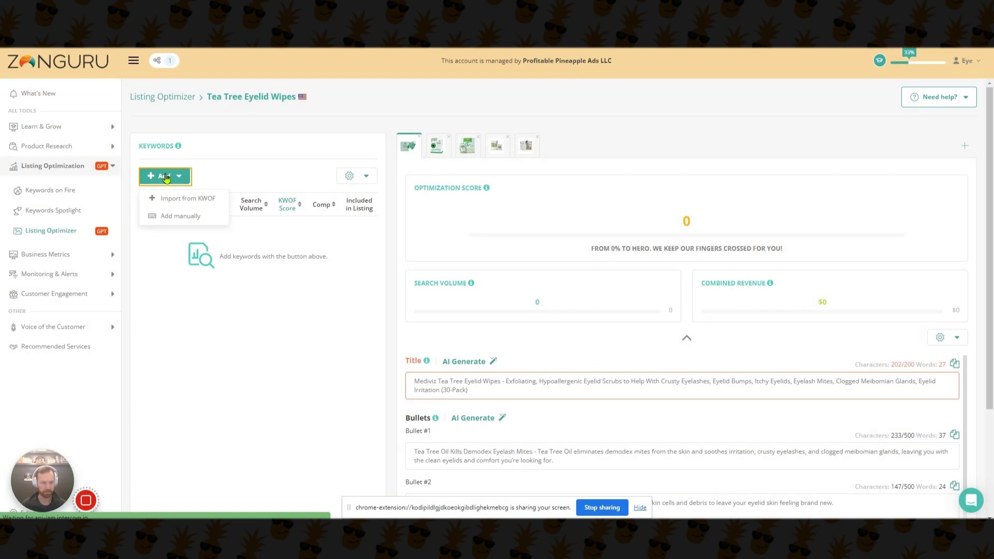
click(171, 199)
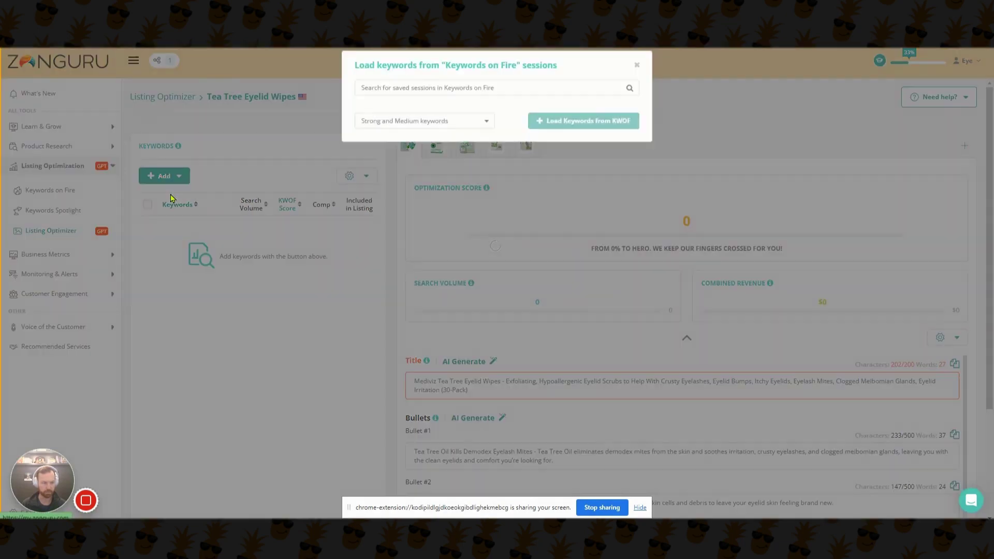
click(412, 96)
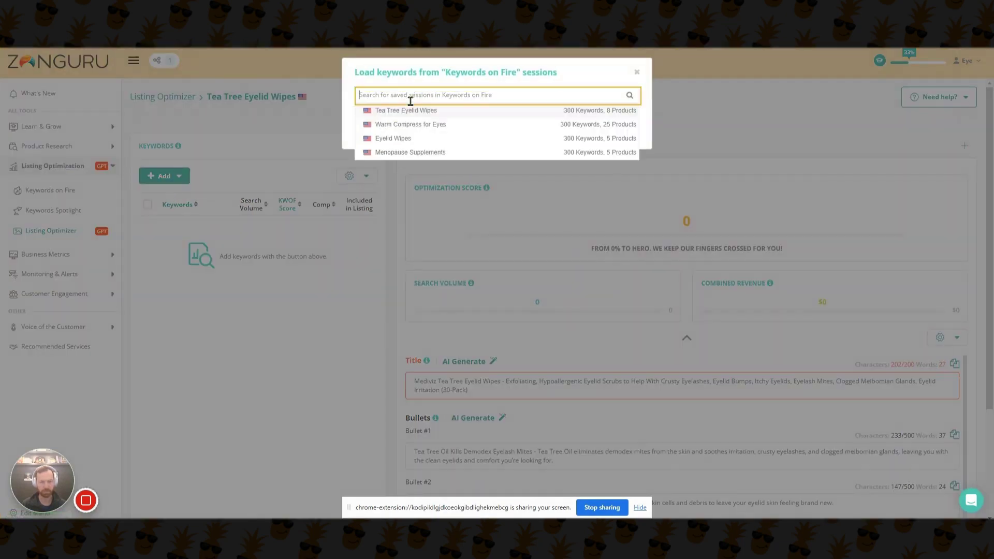
click(408, 109)
click(412, 128)
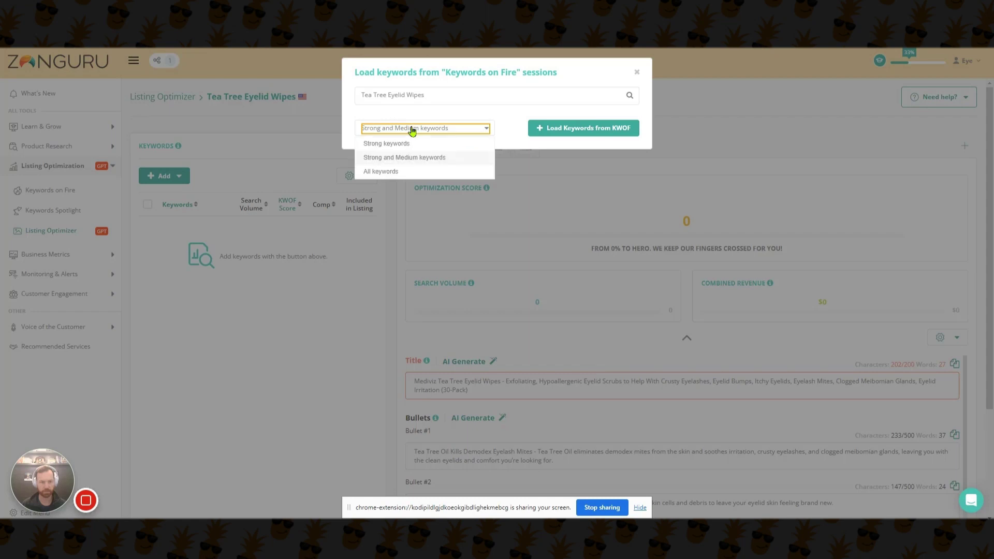
click(396, 171)
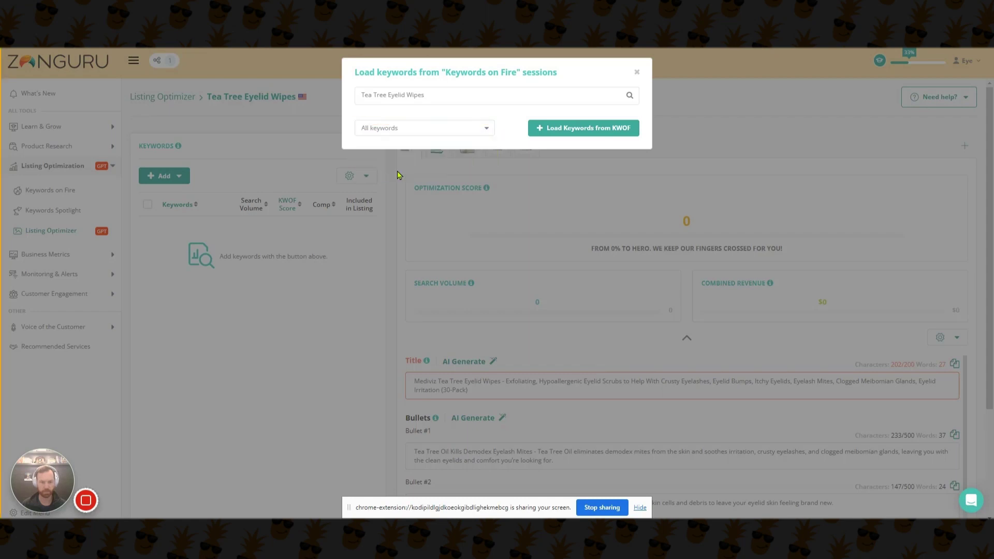
click(538, 133)
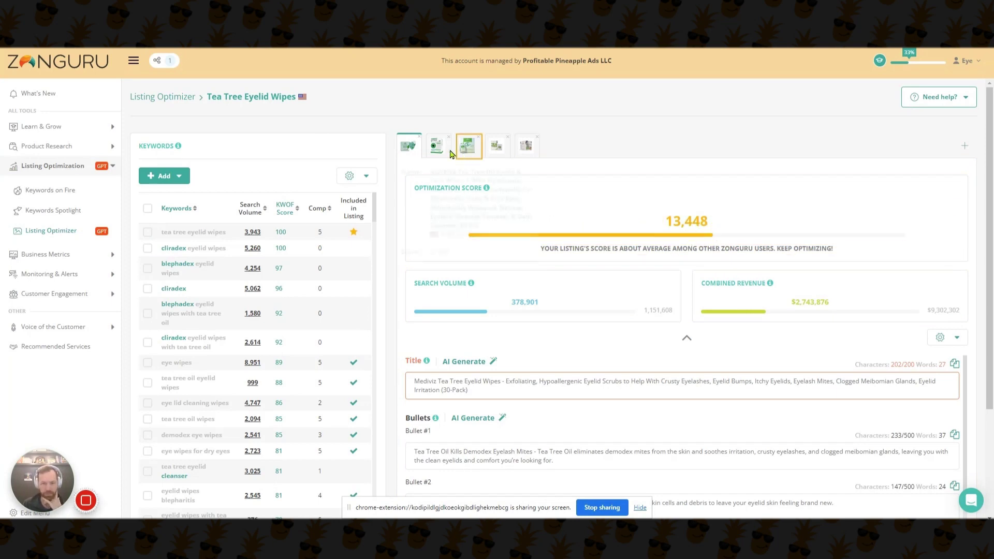
Compare scores and titles of competitor listings 2–5 (OPTASE, NOVEHA, others), then return to Mediviz
click(431, 152)
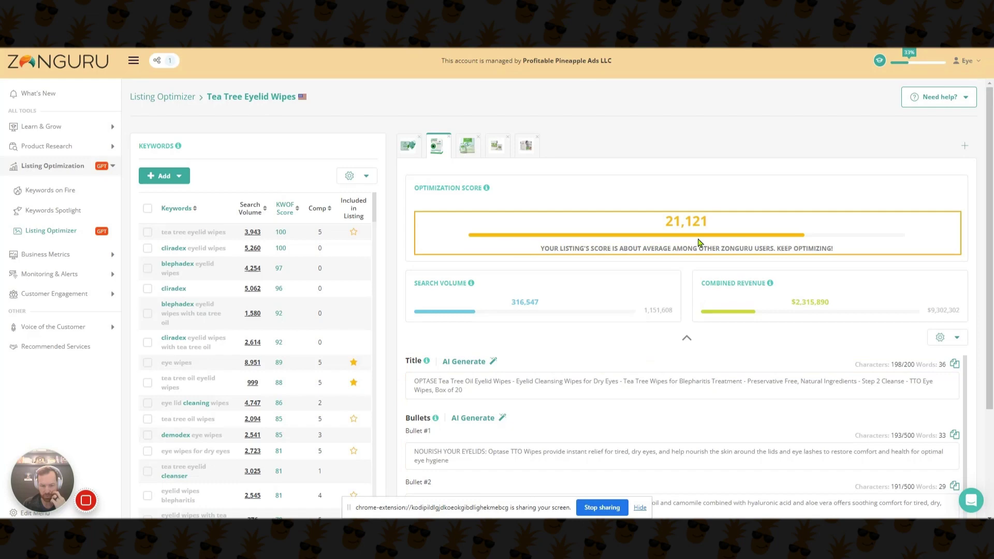
scroll(596, 371, down, 3)
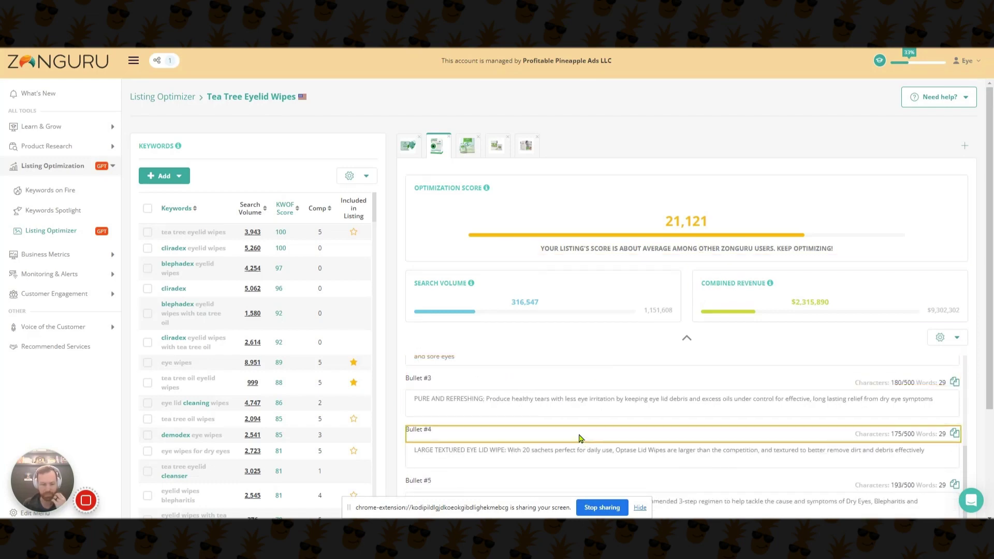
scroll(580, 438, up, 3)
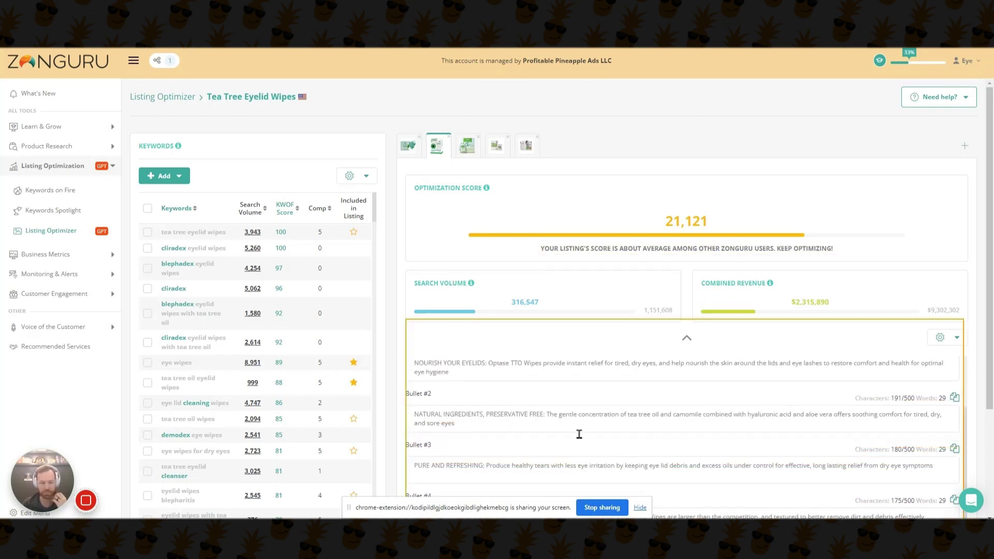
click(463, 147)
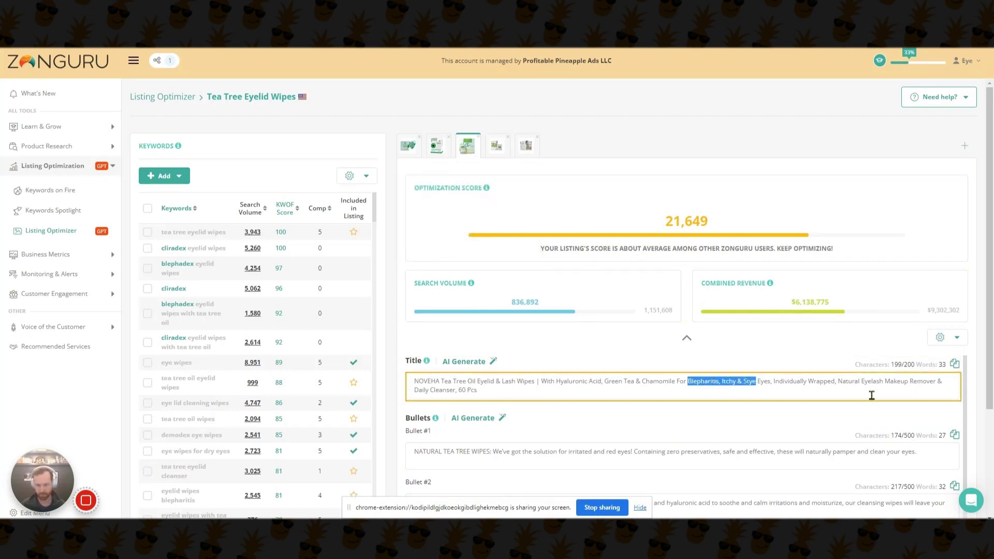
click(496, 151)
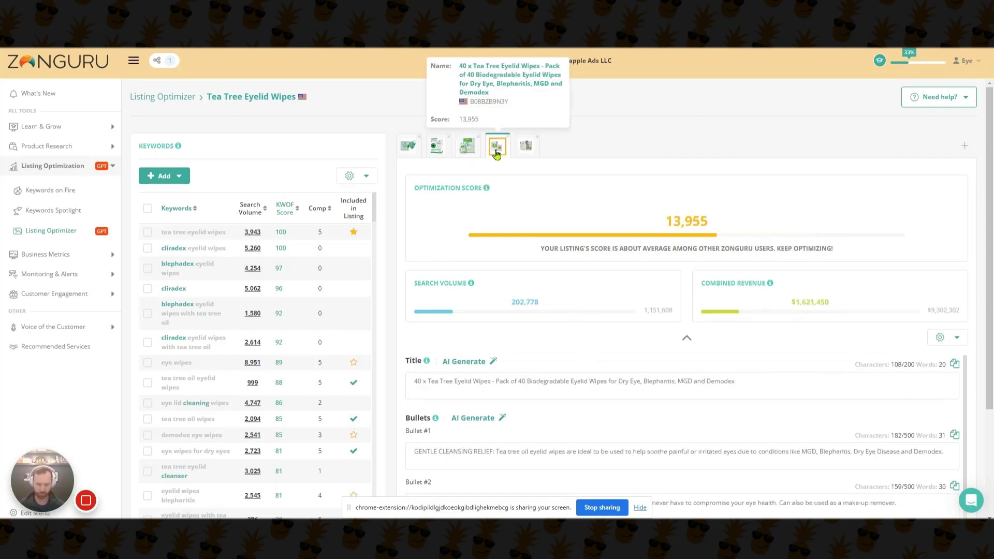
drag(618, 381, 725, 378)
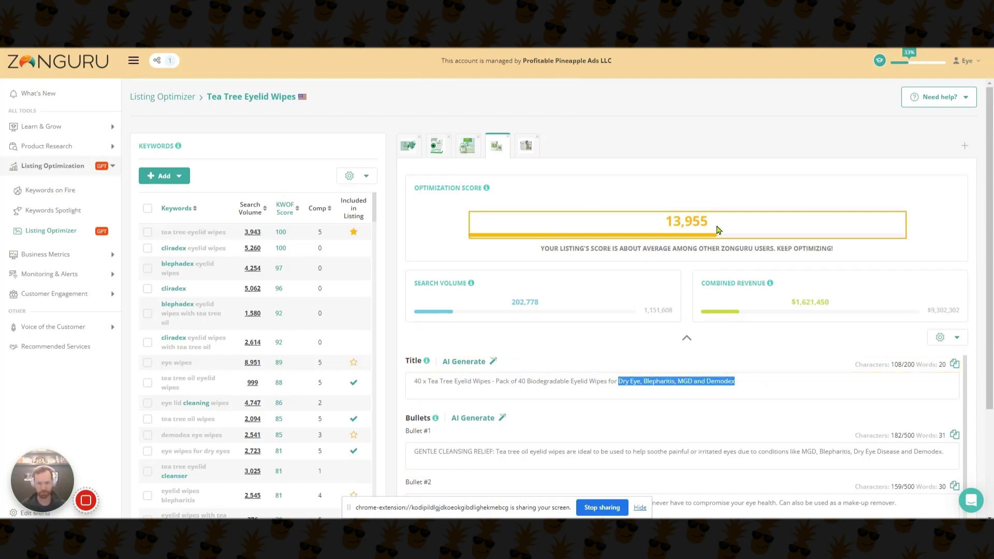
click(528, 151)
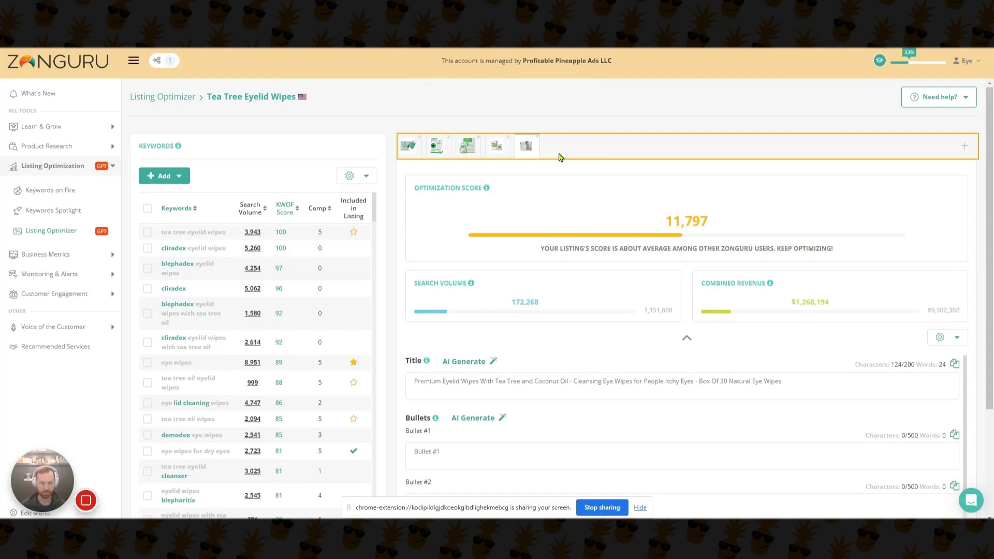
click(409, 150)
Check the first listing's Amazon page, then replace the title with an AI-generated one
click(409, 150)
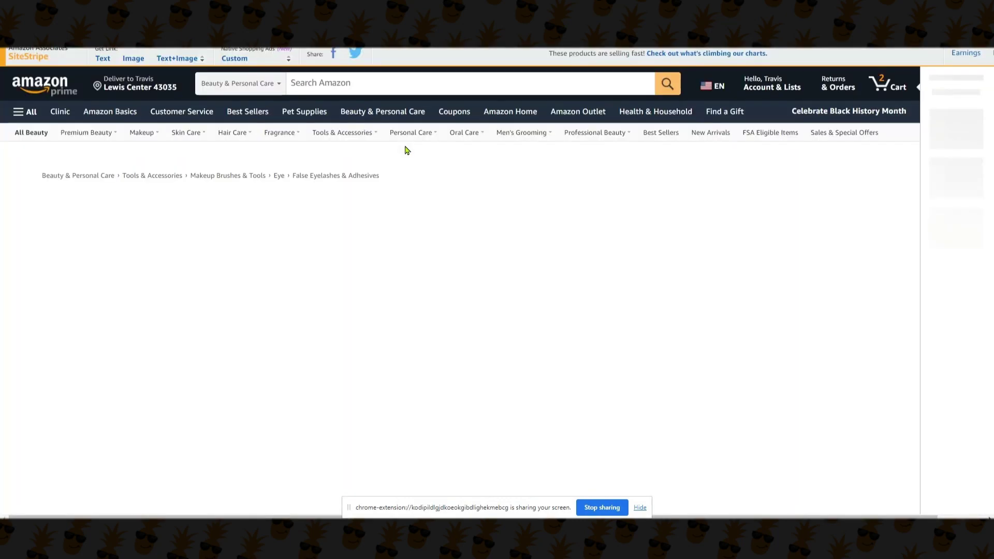
key(ctrl+w)
scroll(594, 217, down, 2)
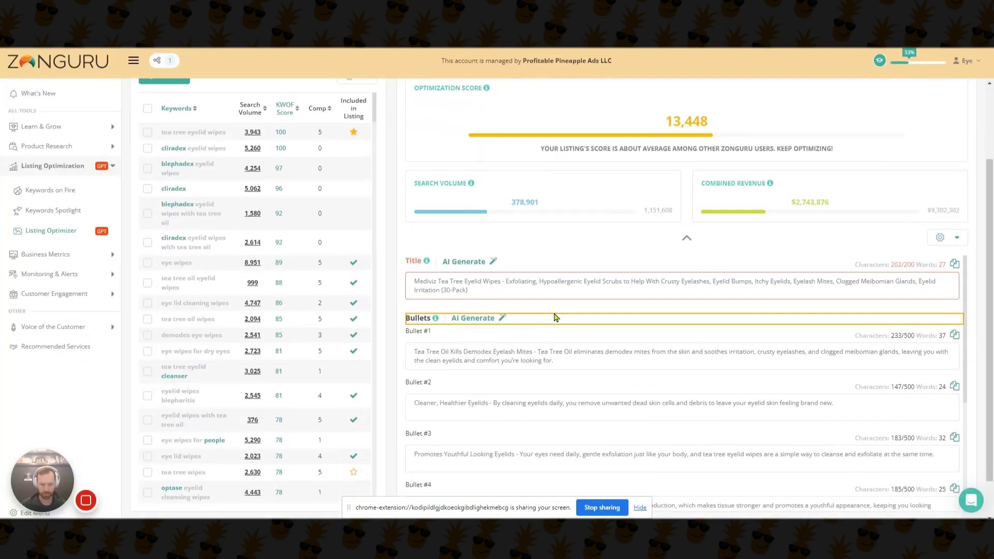
click(463, 258)
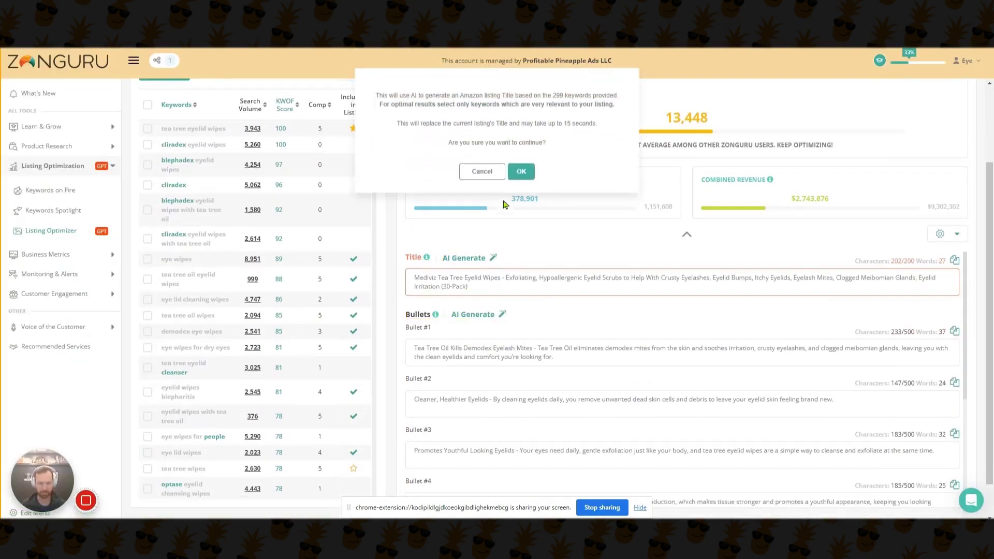
click(523, 172)
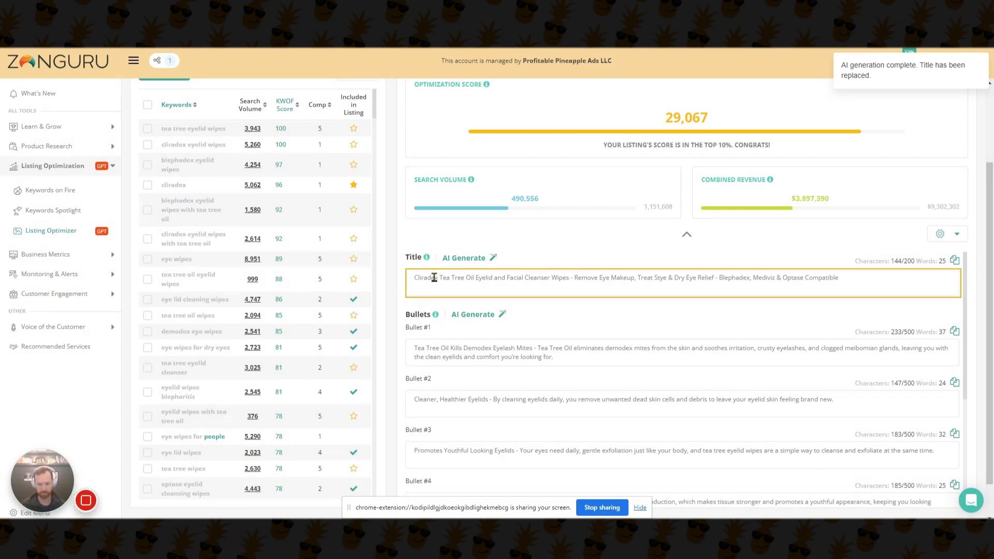
Replace the brand word Cliradex with MediViz at the start of the title
double_click(657, 280)
click(684, 280)
drag(682, 279, 730, 278)
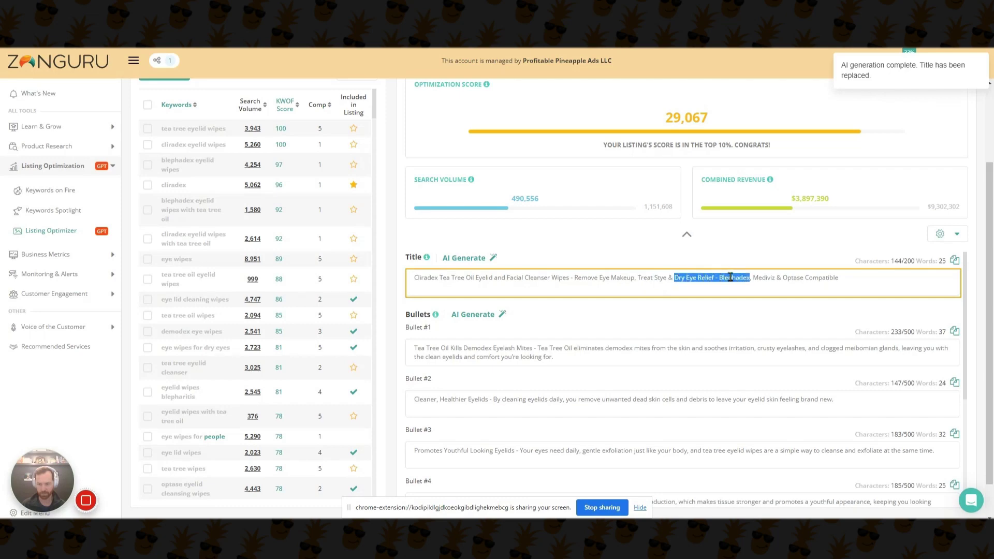
double_click(422, 278)
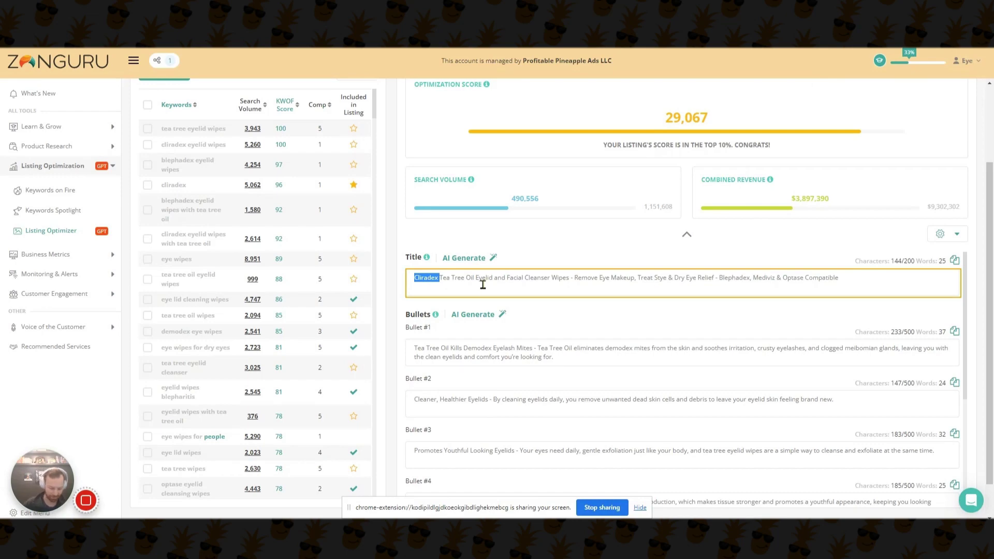
text(MediViz)
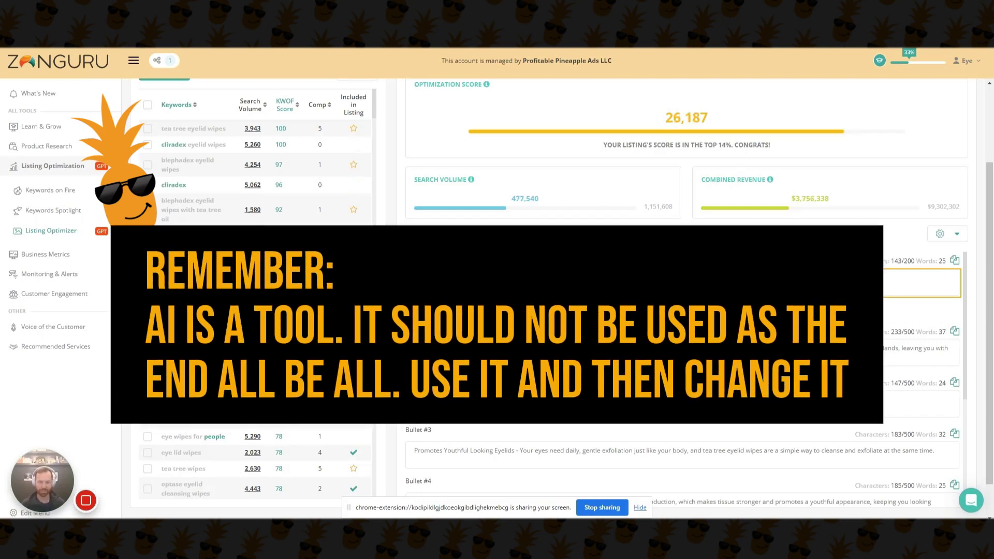
Delete the word Optase from the title
scroll(642, 272, up, 2)
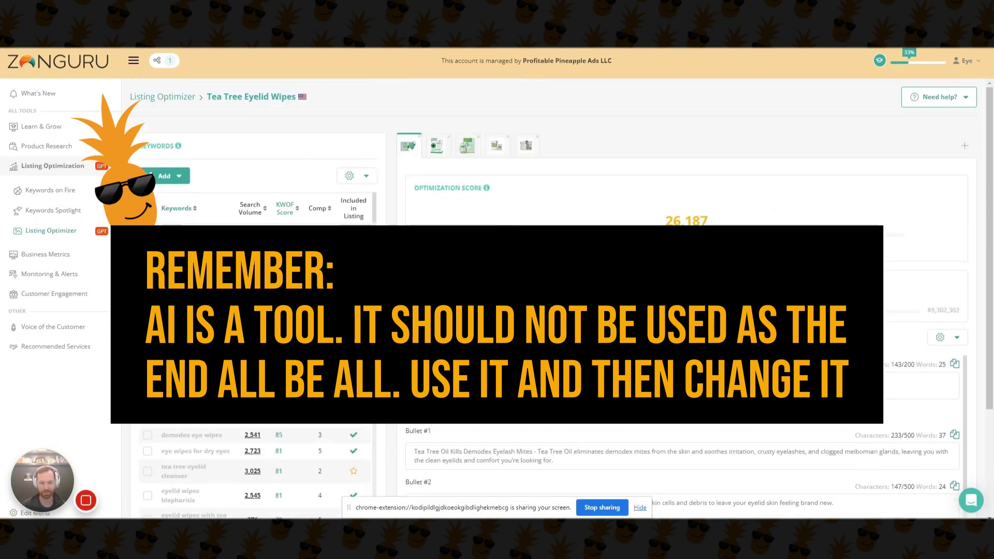
click(555, 386)
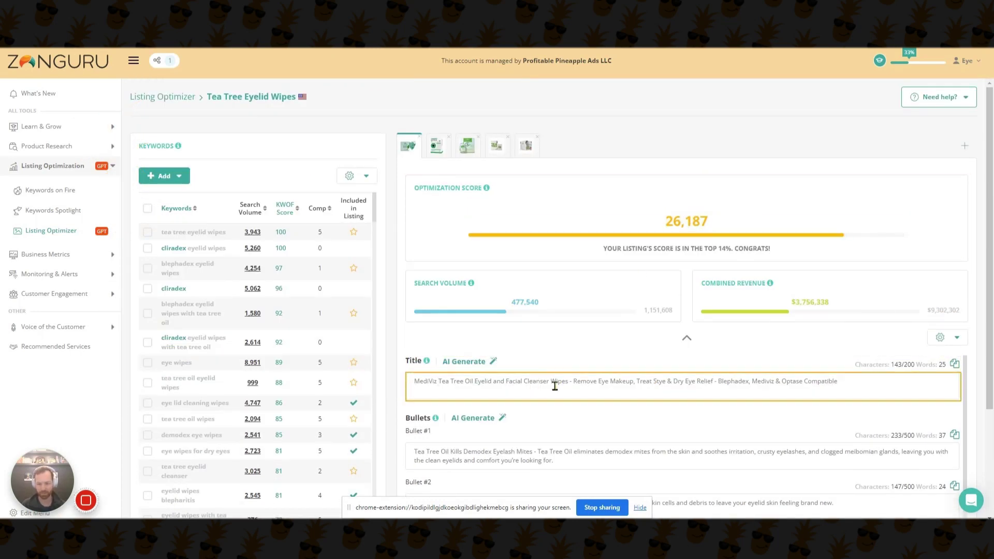
double_click(789, 381)
click(763, 398)
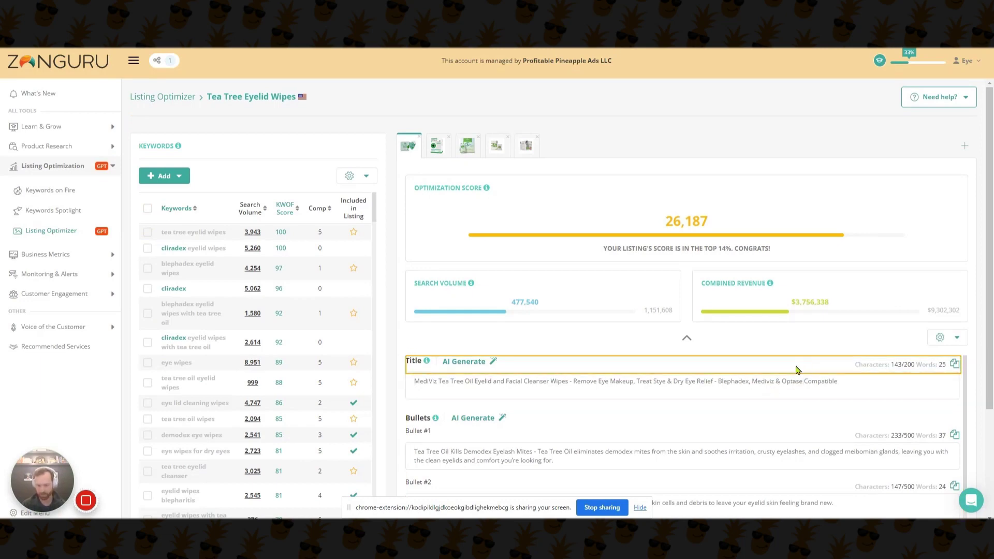
double_click(791, 381)
key(BackSpace)
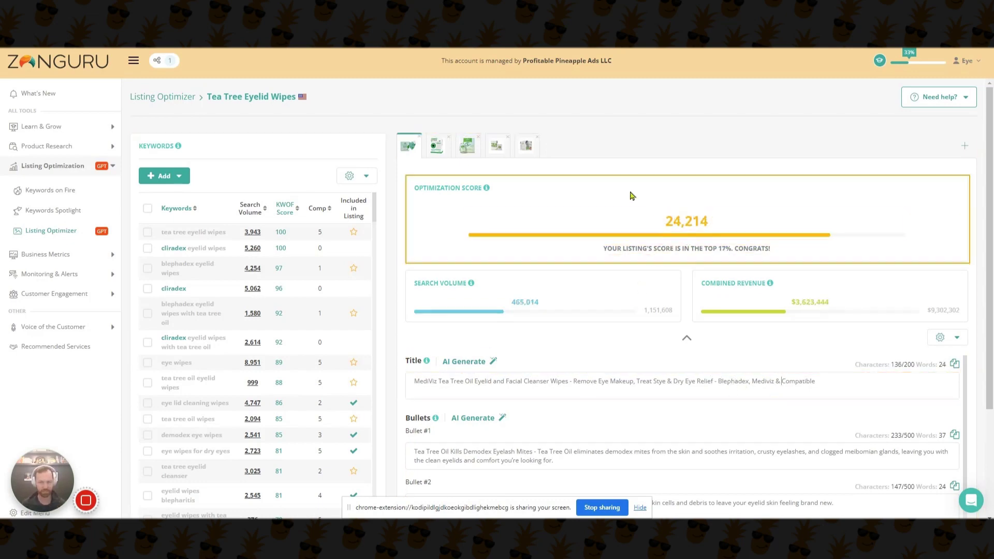
Generate a full AI listing as a new version
click(964, 150)
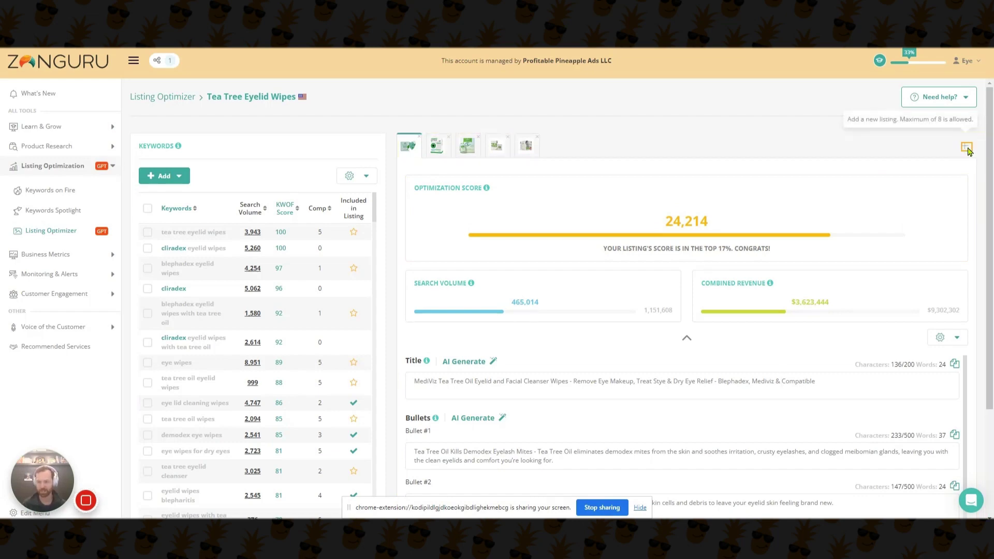
click(966, 149)
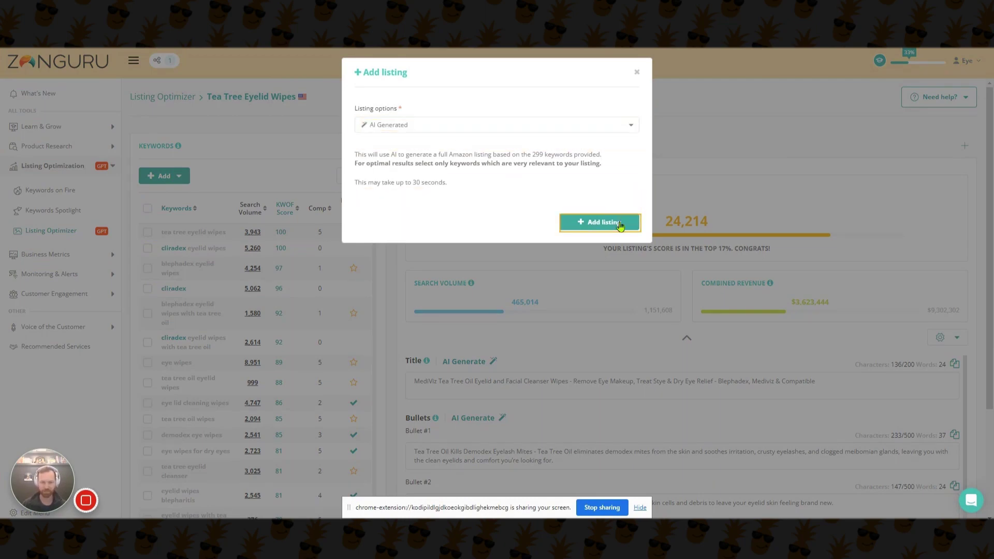
click(620, 227)
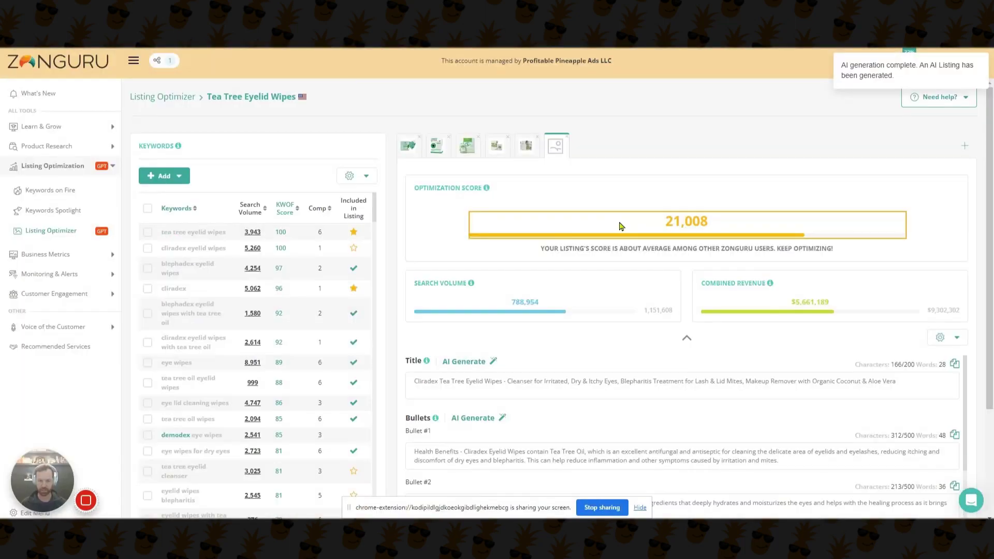
Confirm the Search Terms field is empty, then go back up to the Keywords table header
scroll(623, 224, down, 3)
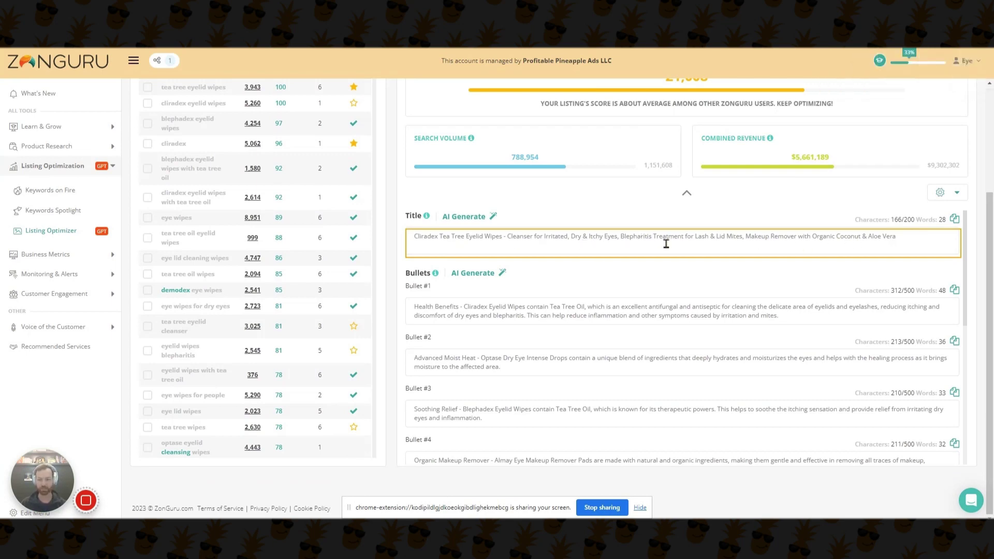
scroll(553, 255, down, 2)
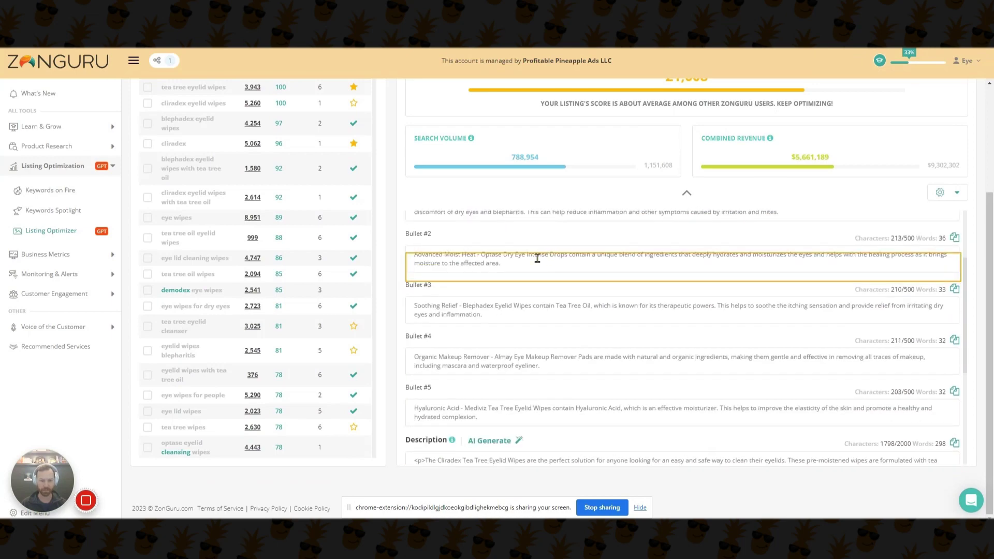
scroll(537, 259, down, 4)
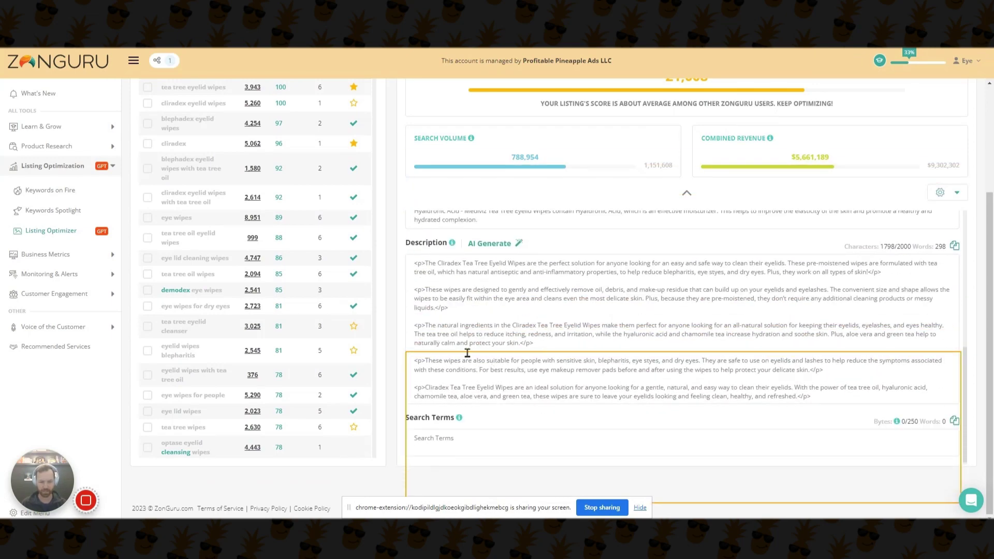
click(479, 435)
click(354, 326)
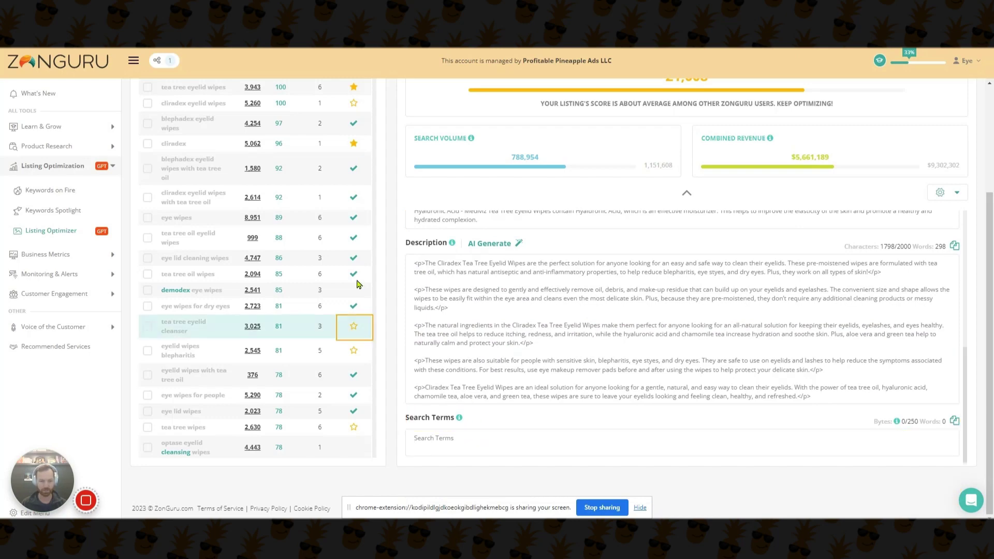
scroll(381, 186, up, 3)
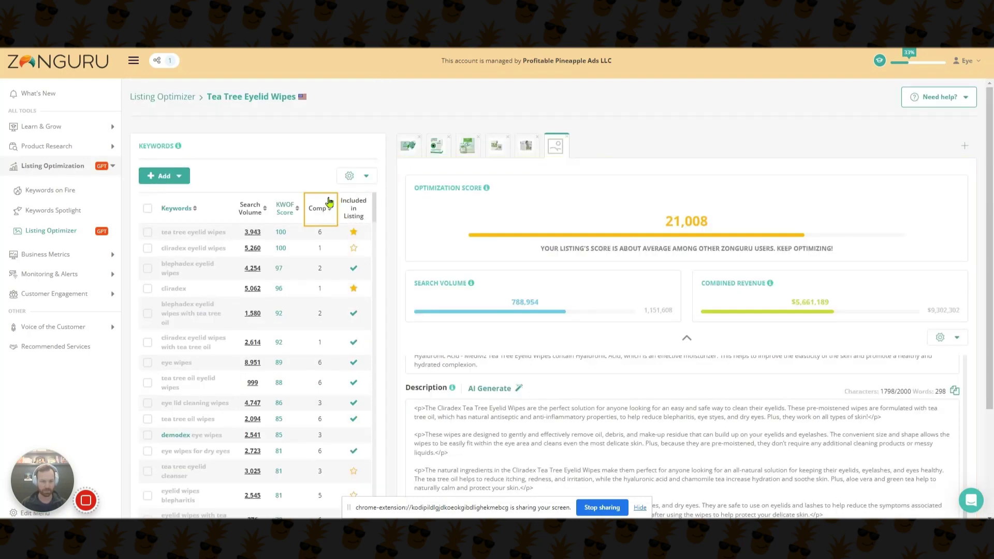
click(283, 233)
mouse_move(322, 212)
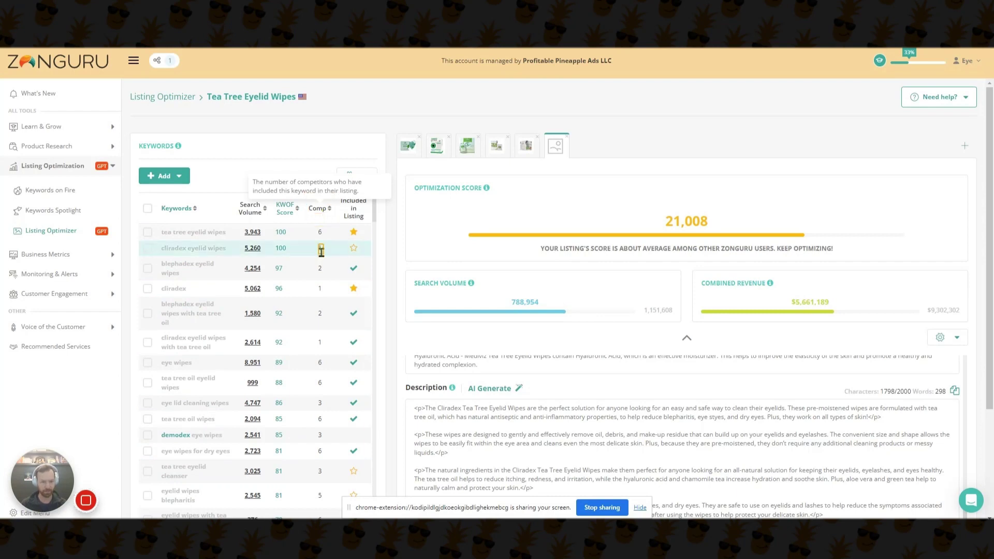
mouse_move(355, 239)
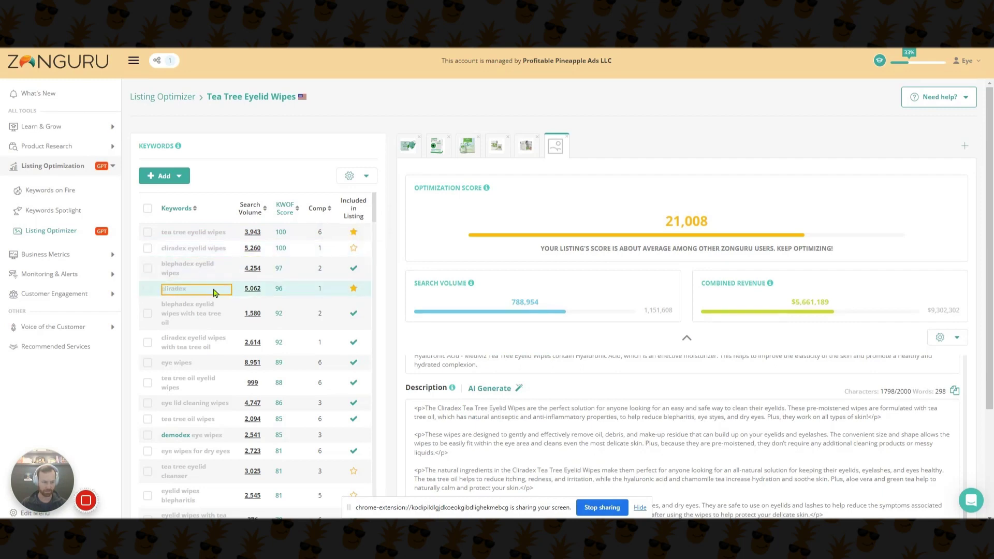
Select every keyword in the table and add them all to the Search Terms
click(147, 210)
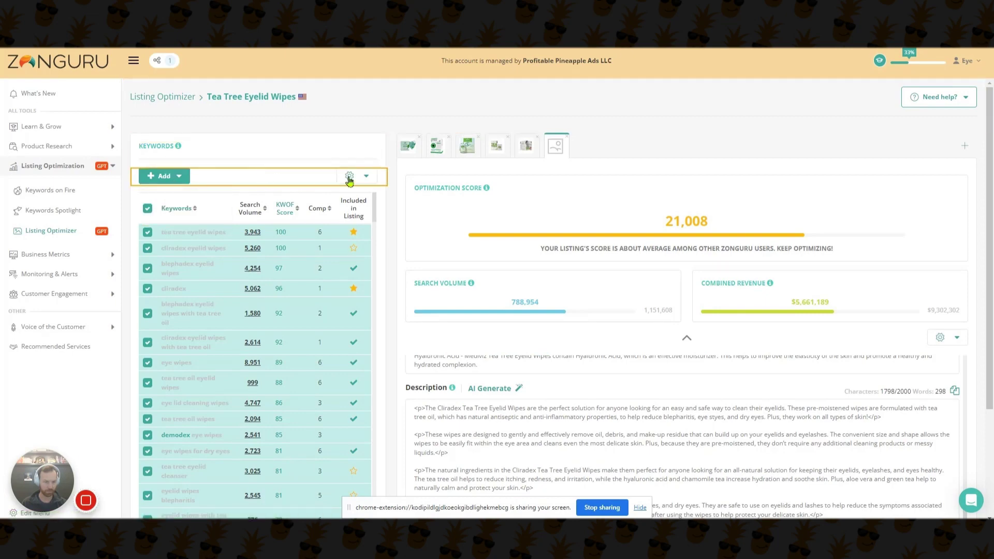
click(366, 177)
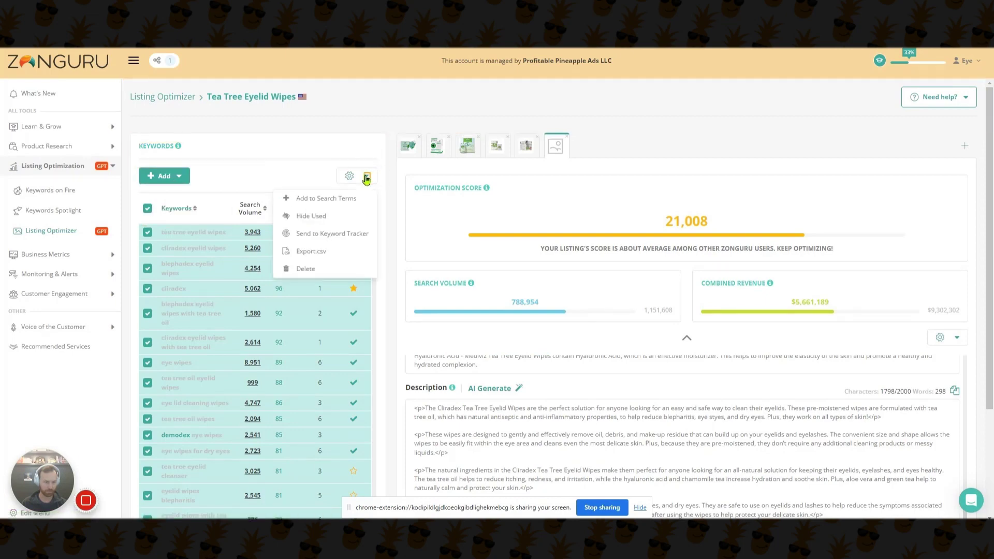
click(339, 199)
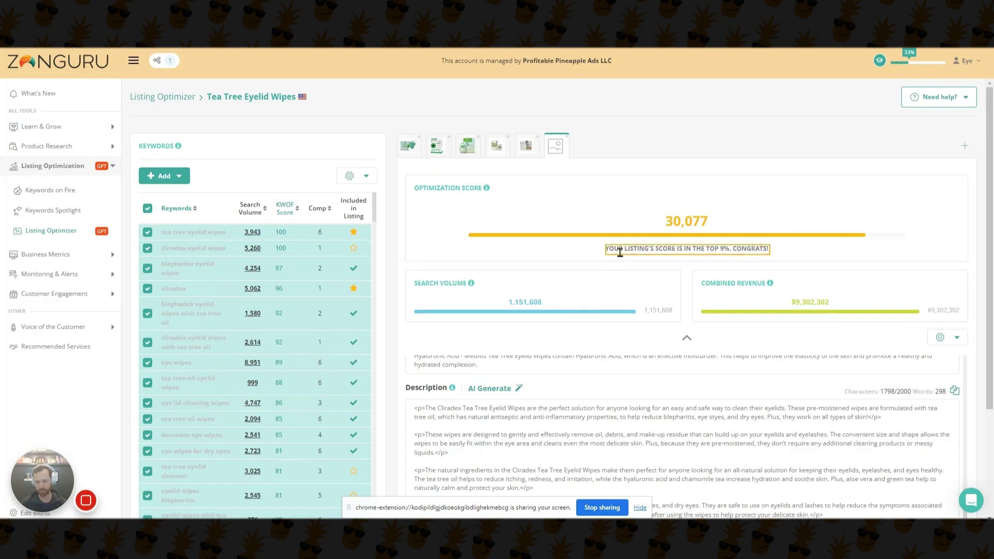
scroll(968, 259, down, 3)
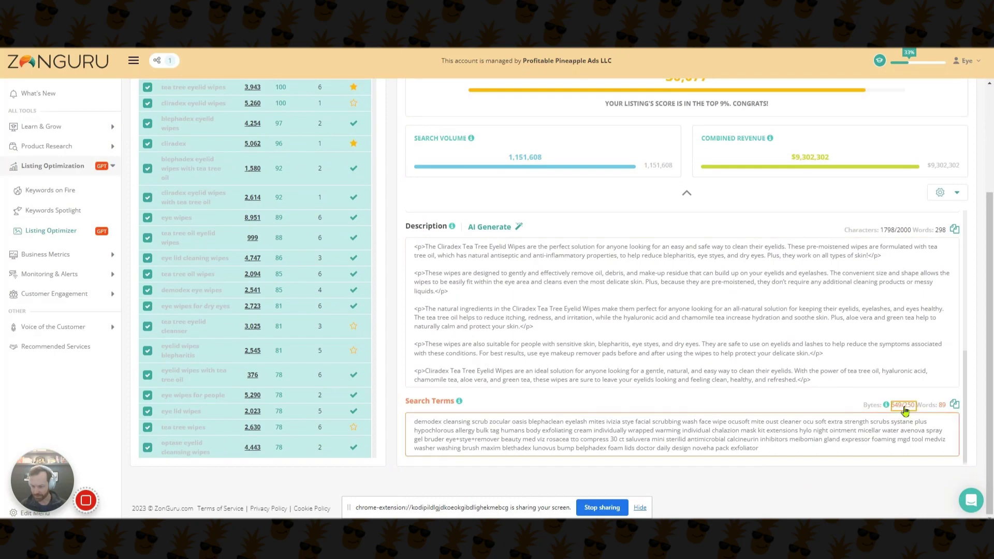
Cut the overflow search terms after chalazion, plus the words cream and individually
drag(774, 448, 482, 430)
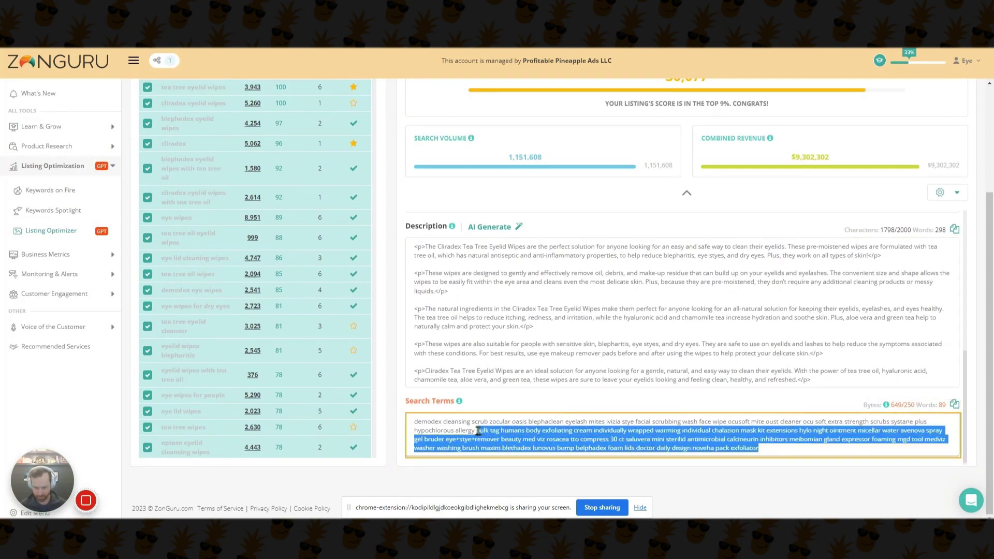
key(BackSpace)
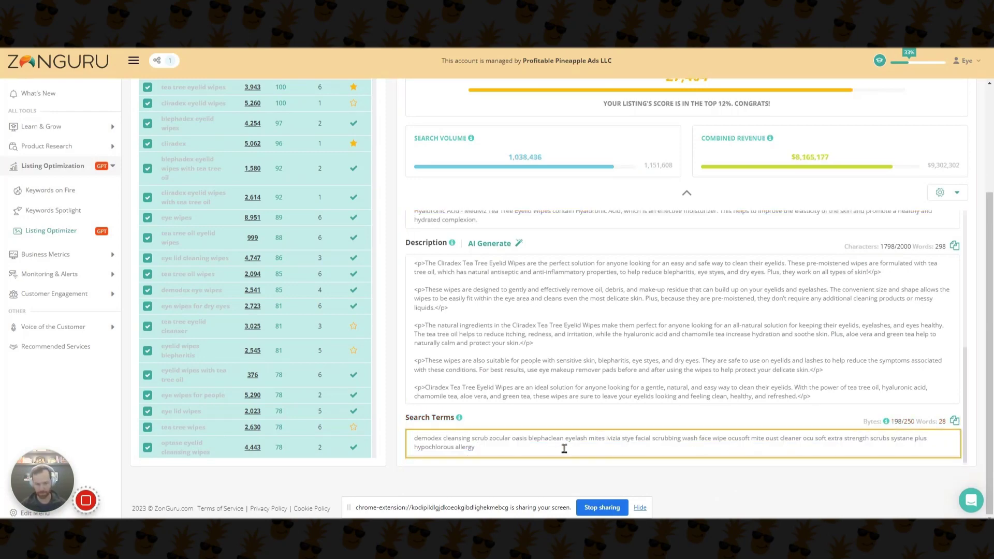
key(ctrl+z)
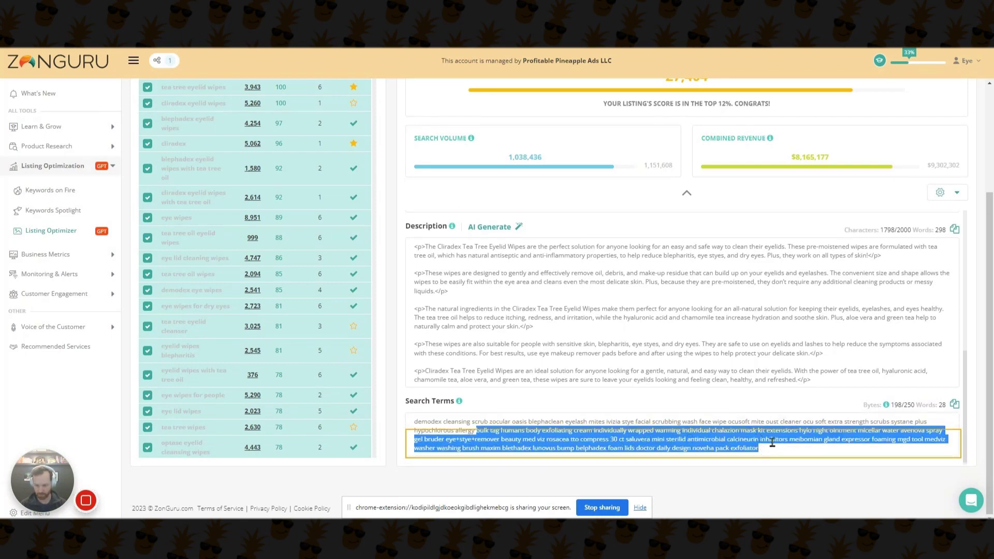
drag(772, 443, 740, 434)
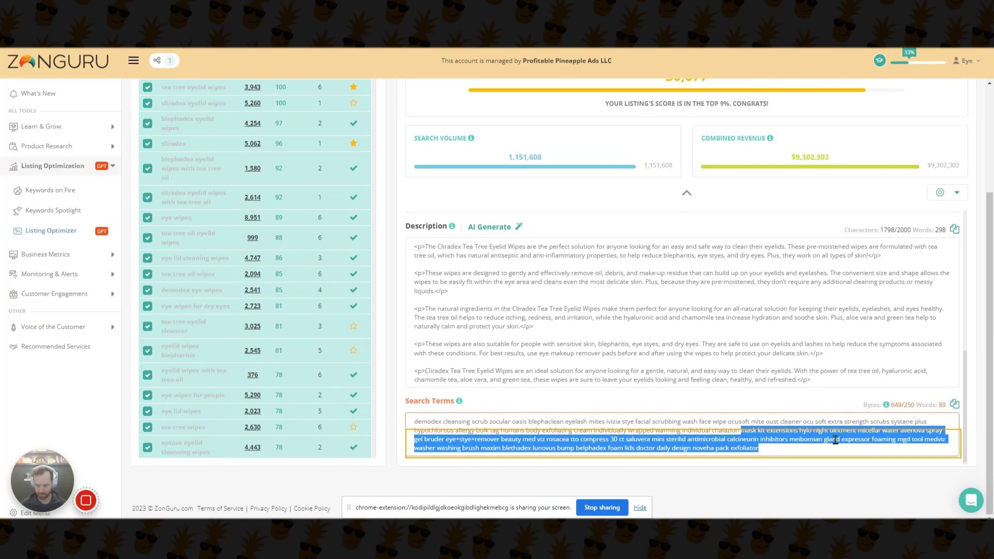
key(BackSpace)
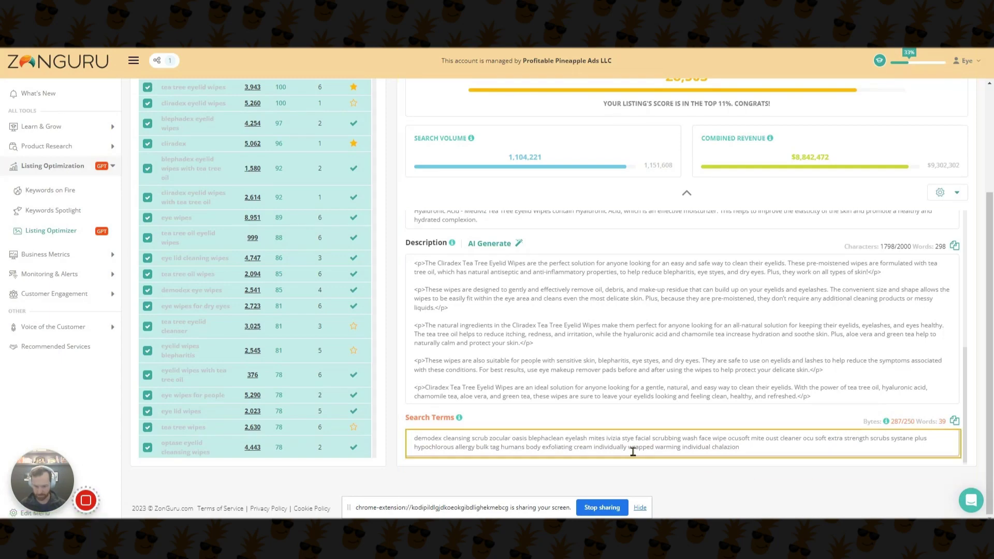
double_click(585, 446)
key(BackSpace)
double_click(584, 447)
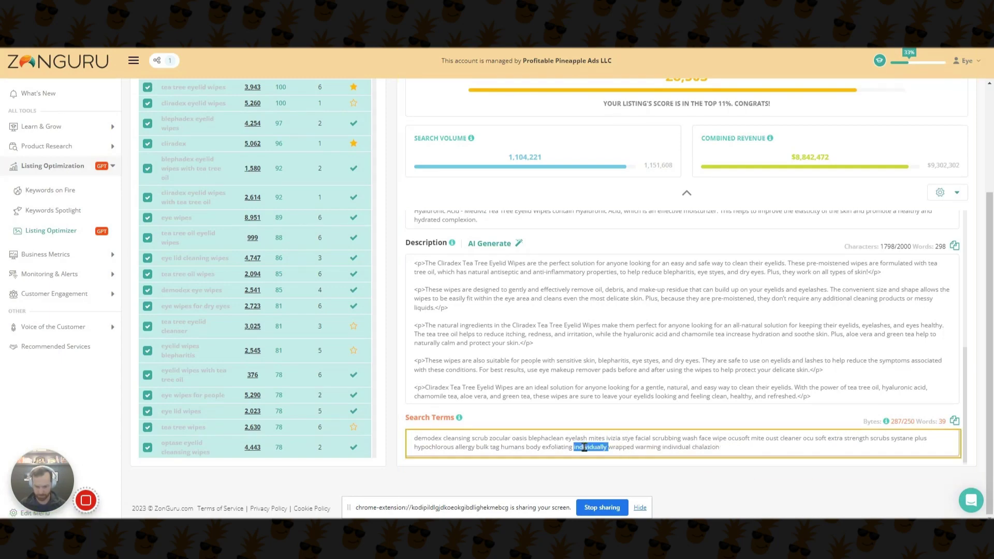
key(BackSpace)
Remove body, bulk and hypochlorous, bringing the Search Terms to 241 of 250 bytes
click(556, 470)
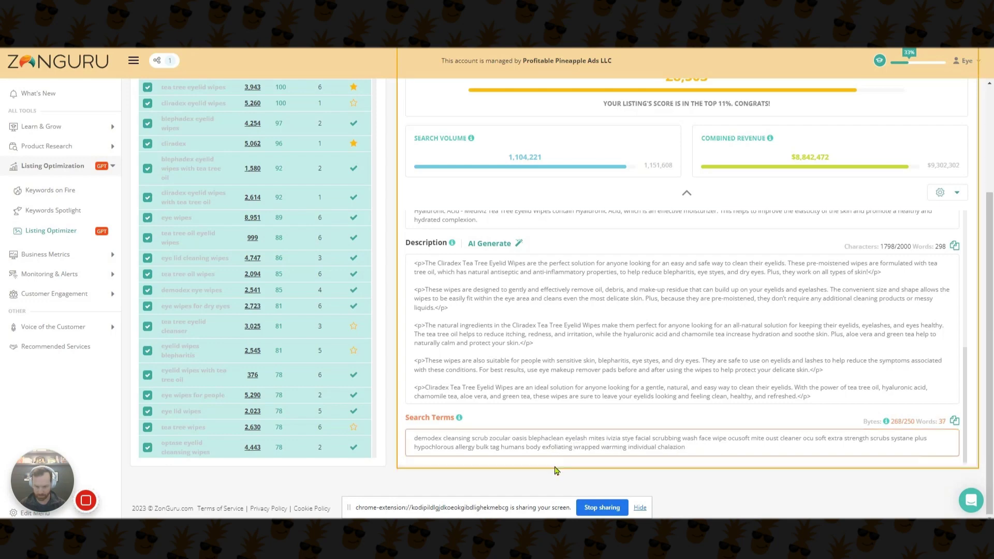
click(558, 453)
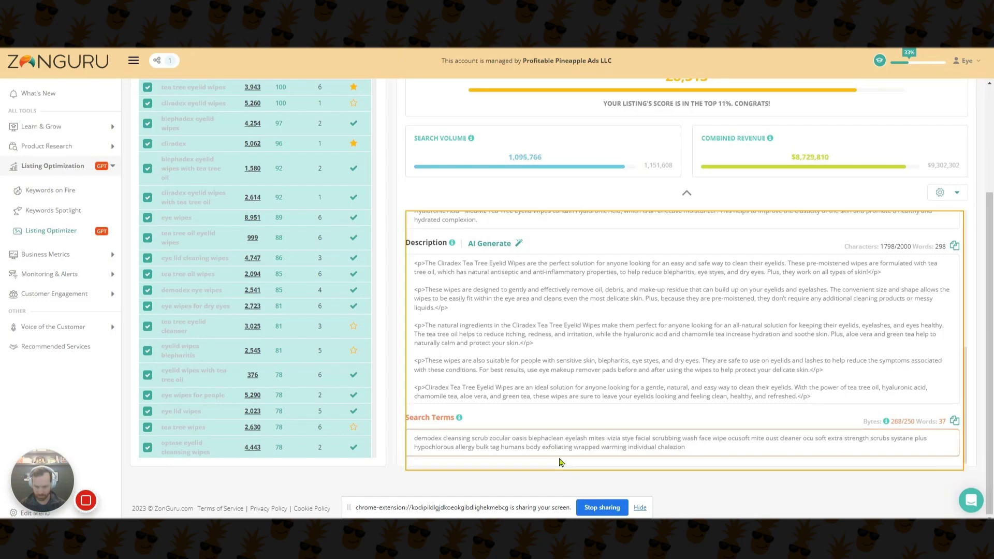
double_click(534, 449)
key(BackSpace)
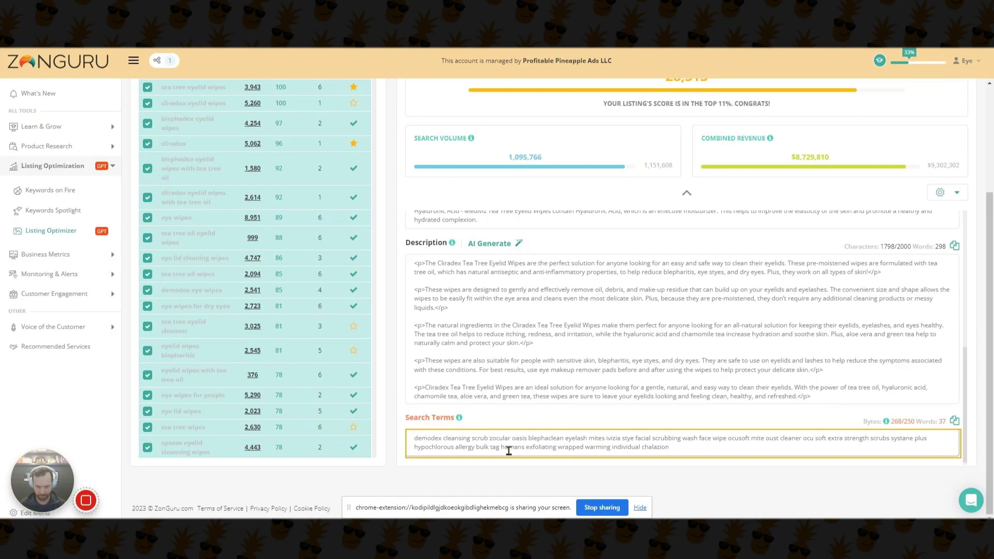
key(BackSpace)
double_click(481, 447)
key(BackSpace)
click(491, 470)
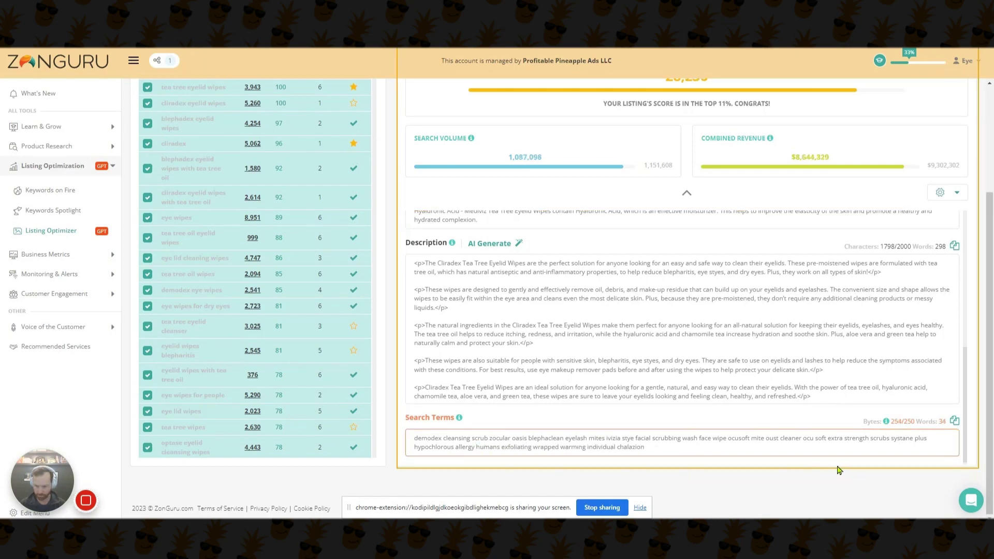
click(437, 451)
click(383, 458)
click(421, 450)
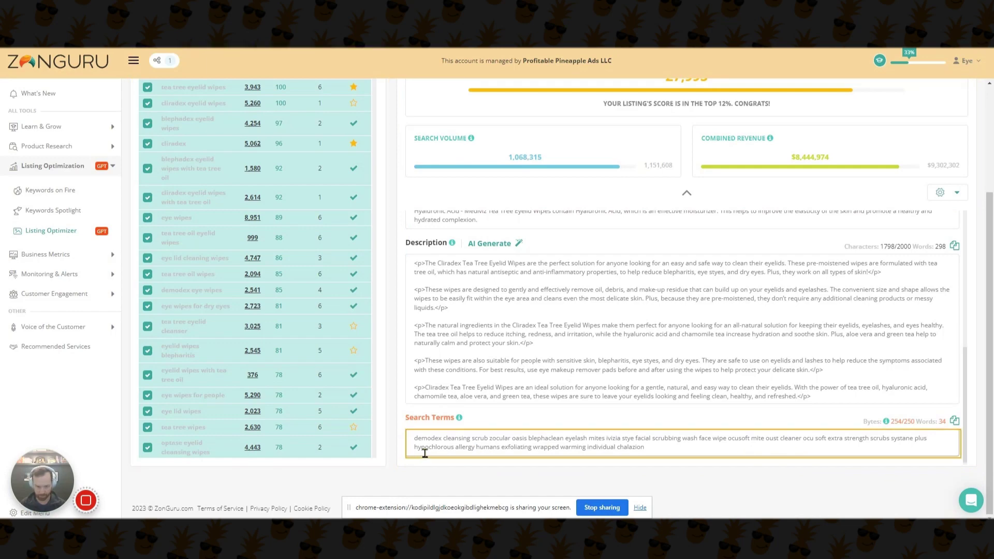
double_click(425, 448)
key(BackSpace)
click(470, 469)
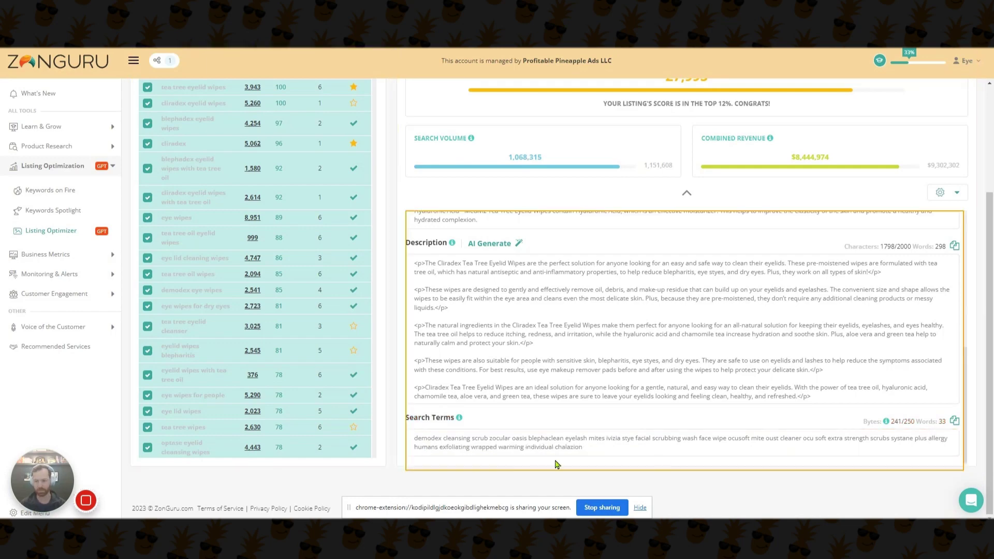
scroll(807, 383, up, 10)
scroll(839, 348, up, 2)
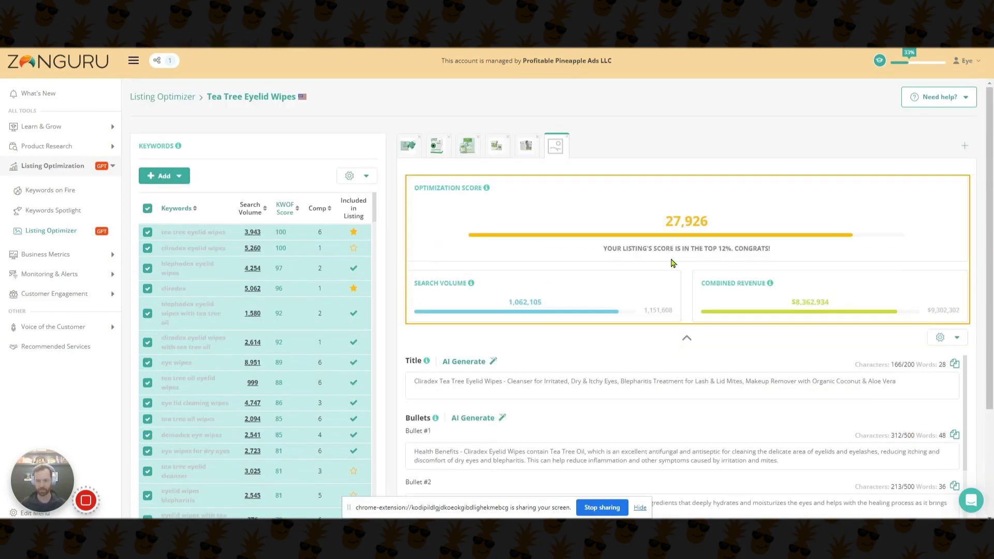
click(408, 145)
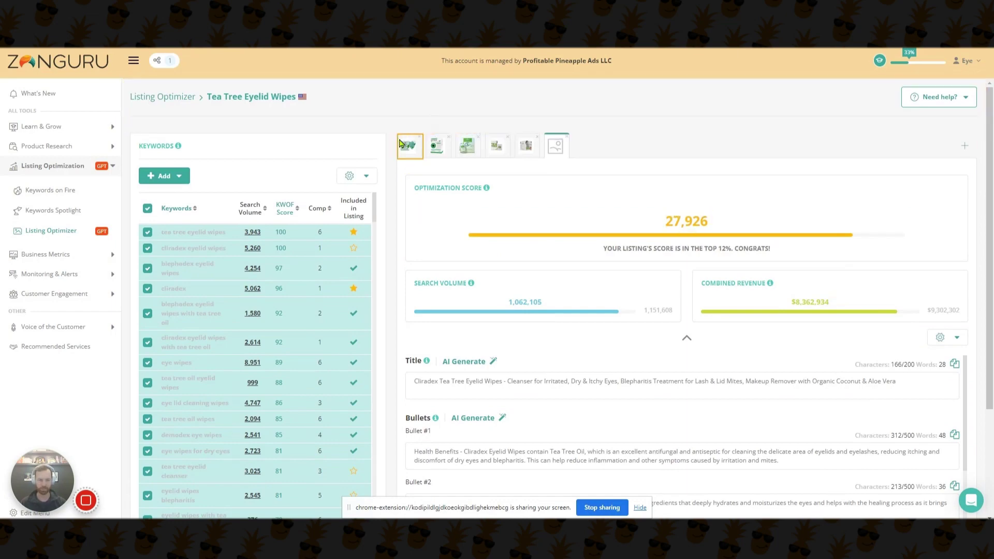
click(555, 151)
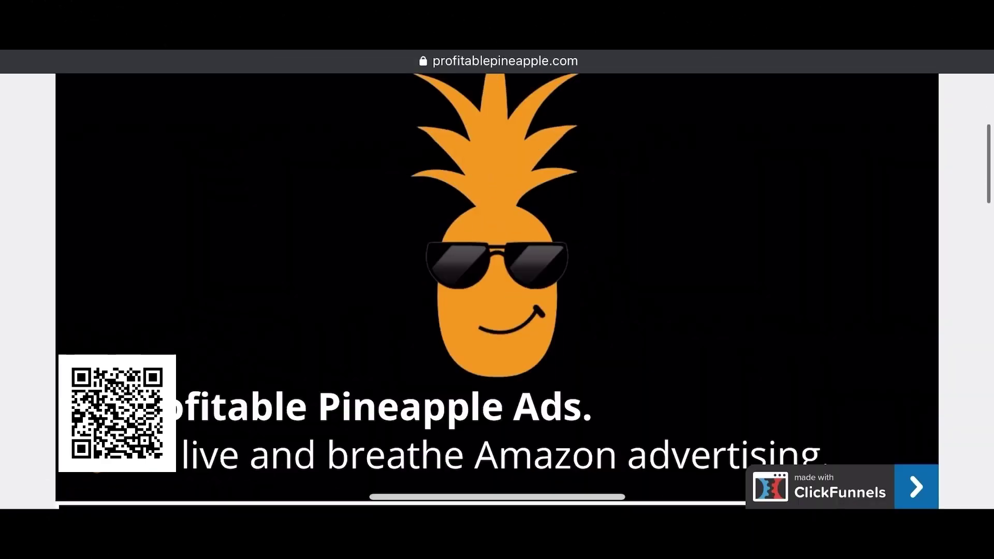
Scroll the profitablepineapple.com page to the 'apply to work with us' button
scroll(496, 290, down, 10)
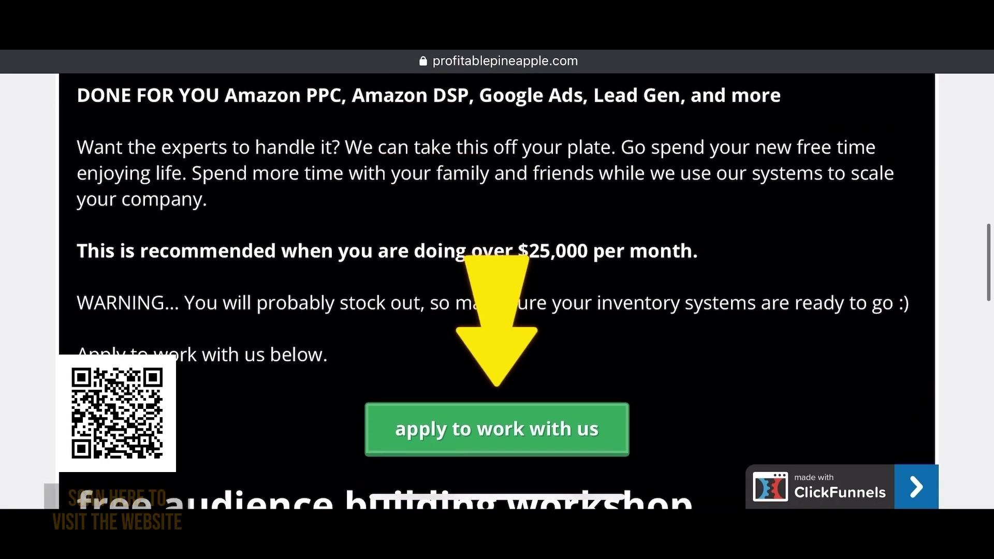
scroll(497, 290, up, 1)
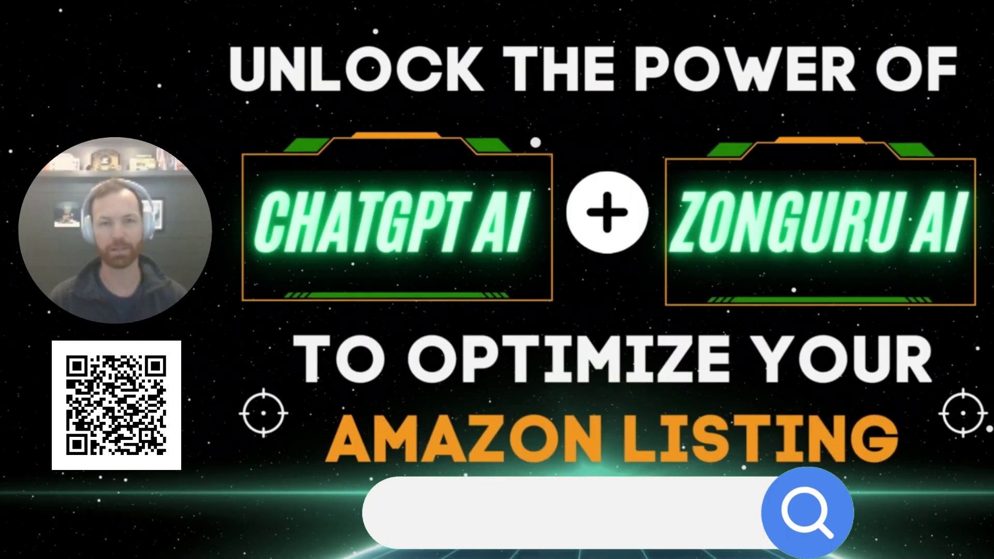